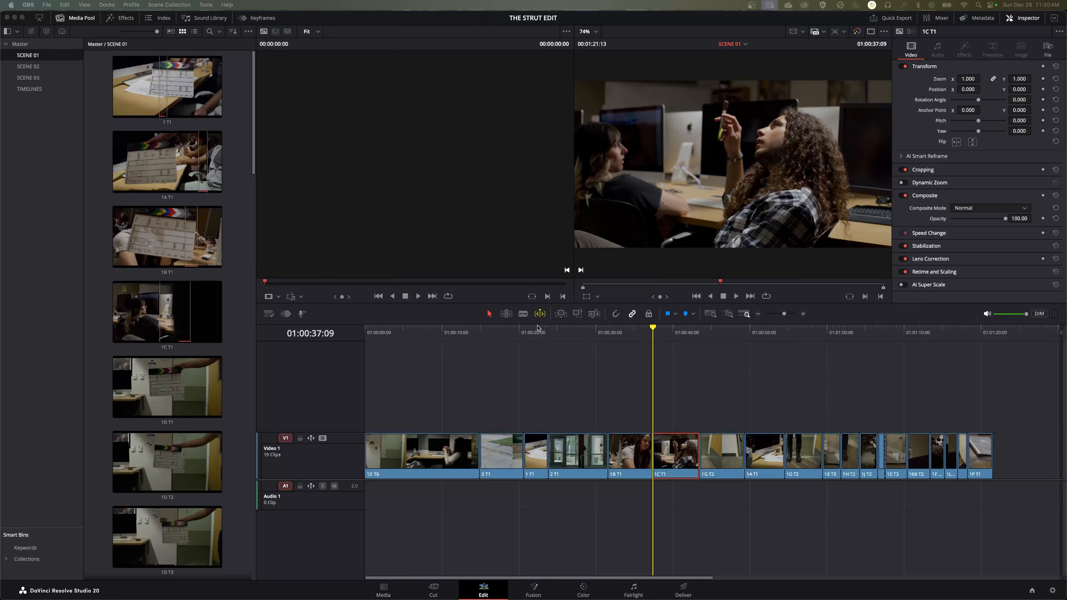
# Switch the timeline to Trim Edit mode with Dynamic Trim mode turned off
pyautogui.click(541, 354)
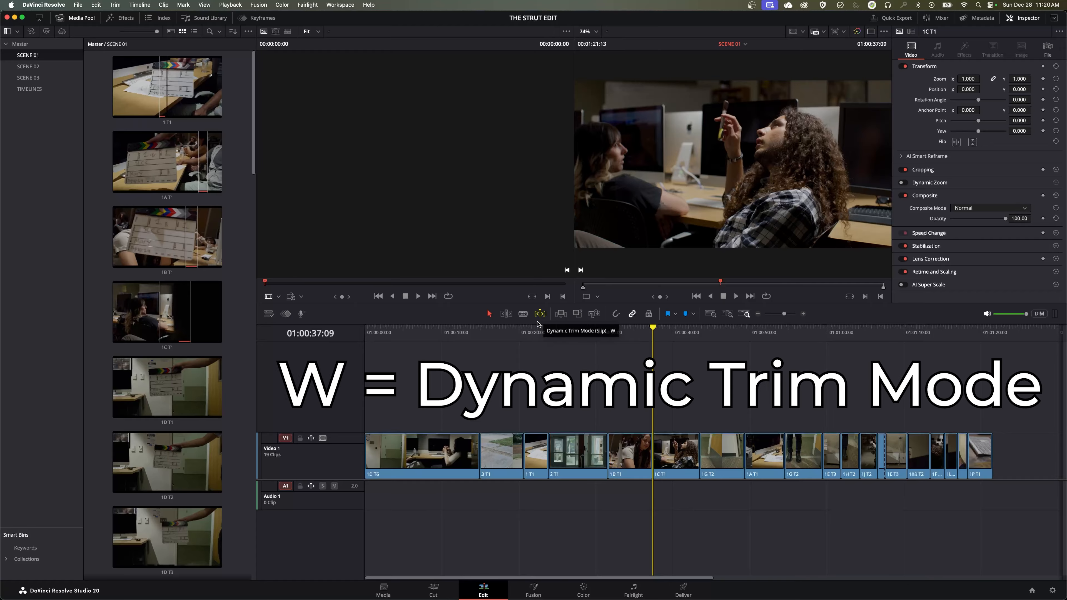
pyautogui.press('w')
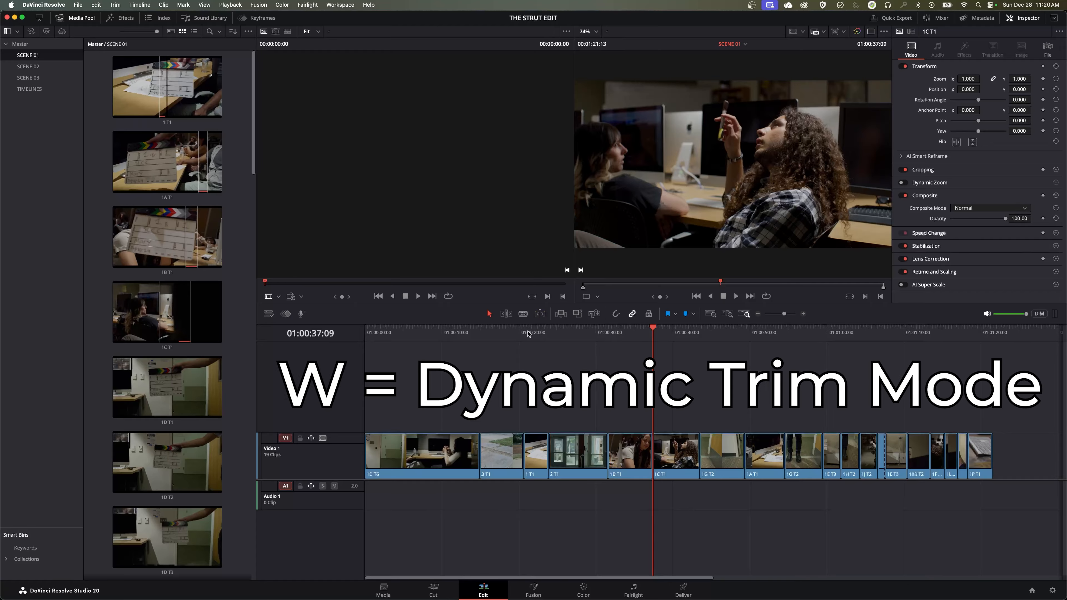
pyautogui.click(540, 315)
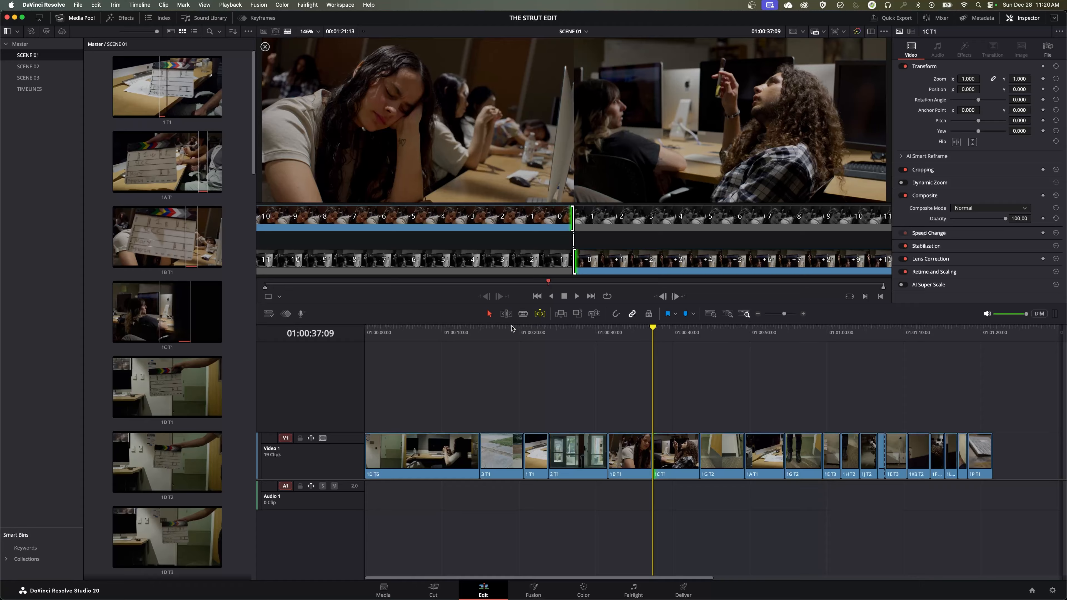
pyautogui.click(506, 315)
pyautogui.press('w')
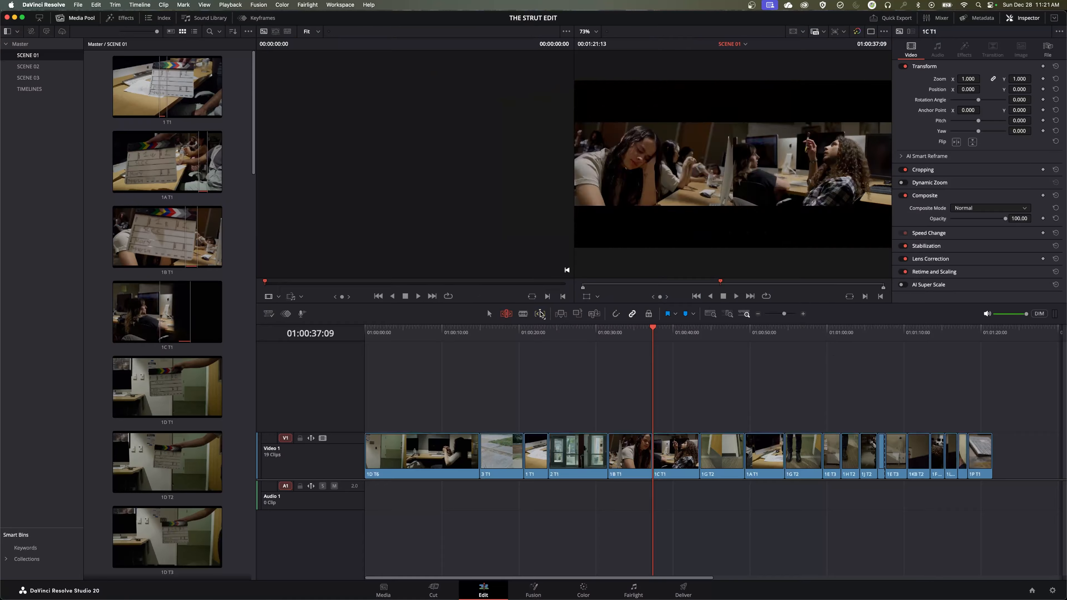
# Try ripple-trimming the end of clip 1B T1 earlier, to about 01:00:35:21, and undo the trim
pyautogui.moveTo(651, 455); pyautogui.dragTo(638, 455)
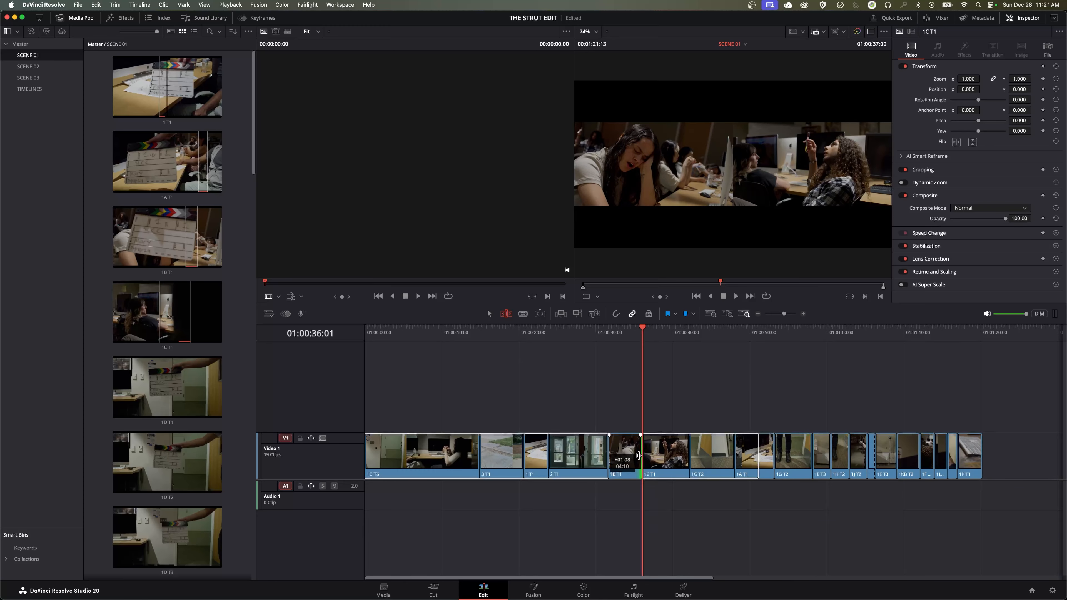
pyautogui.moveTo(638, 455); pyautogui.dragTo(637, 455)
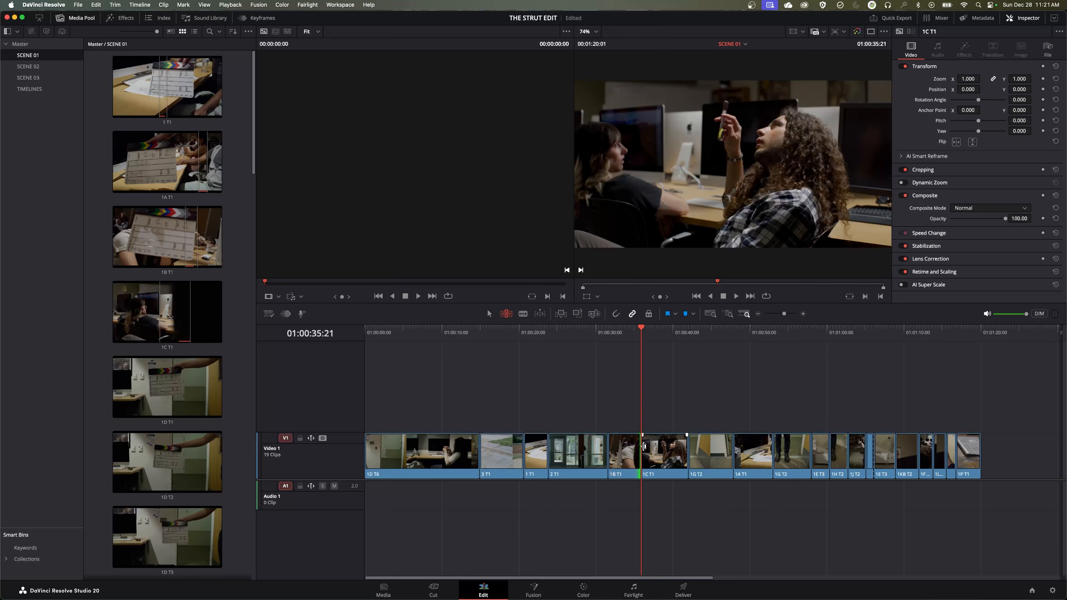
pyautogui.press('super+z')
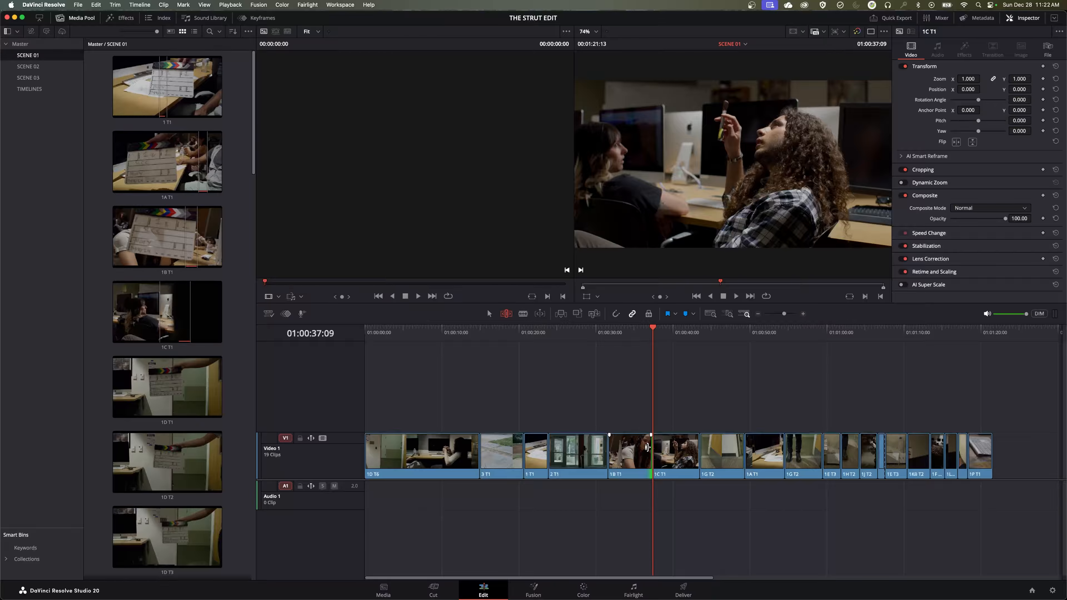
# Turn on Dynamic Trim mode, ripple the end of clip 1B T1 later by 01:14, and undo that extension
pyautogui.click(541, 314)
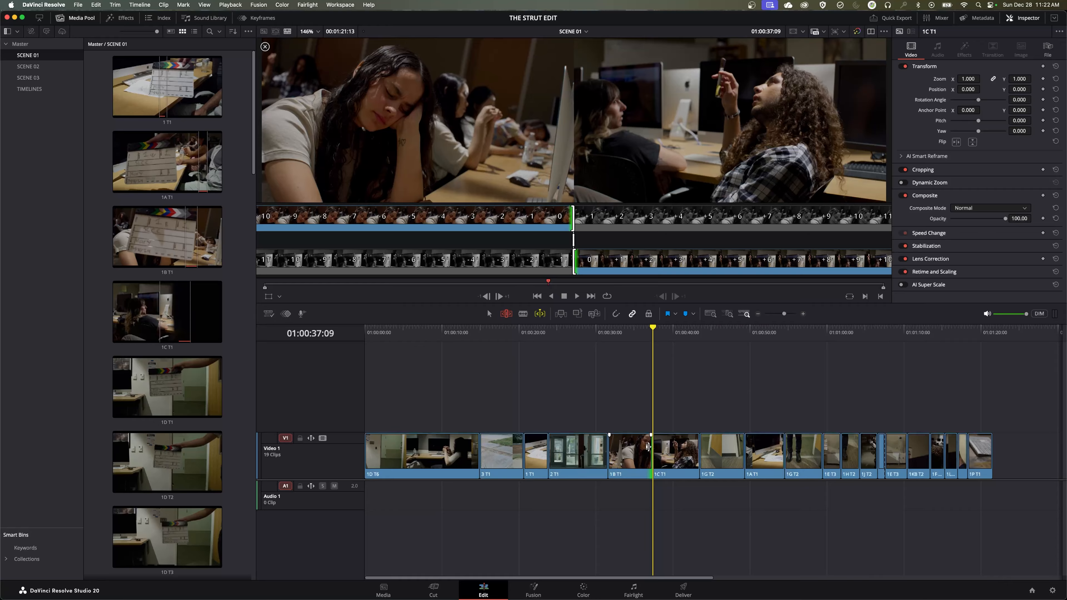
pyautogui.moveTo(648, 447)
pyautogui.mouseDown()
pyautogui.moveTo(686, 451)
pyautogui.moveTo(642, 457)
pyautogui.moveTo(660, 458)
pyautogui.mouseUp()
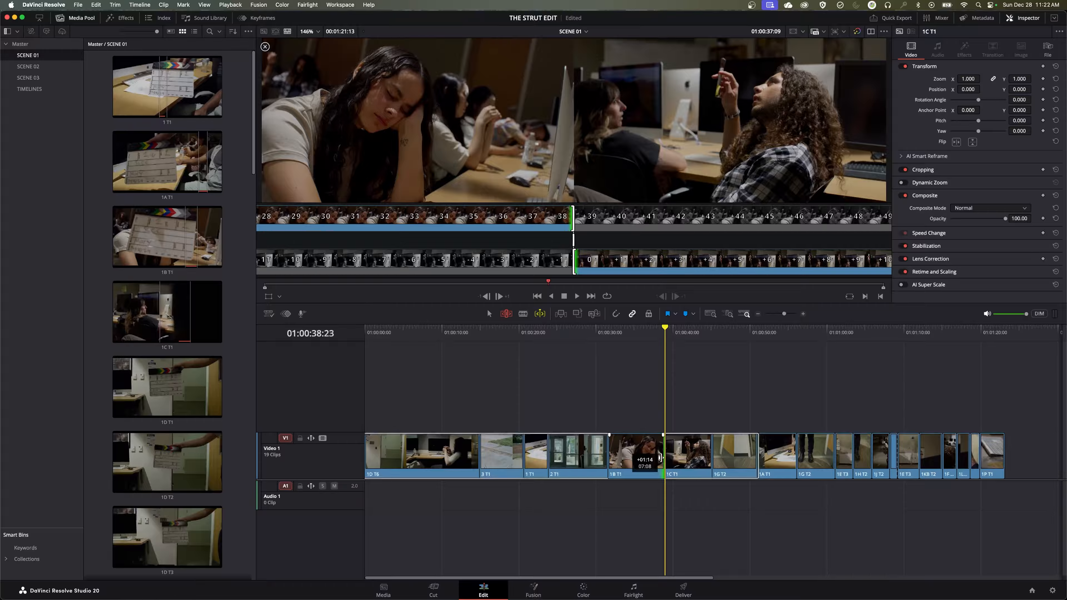
pyautogui.moveTo(661, 459); pyautogui.dragTo(660, 459)
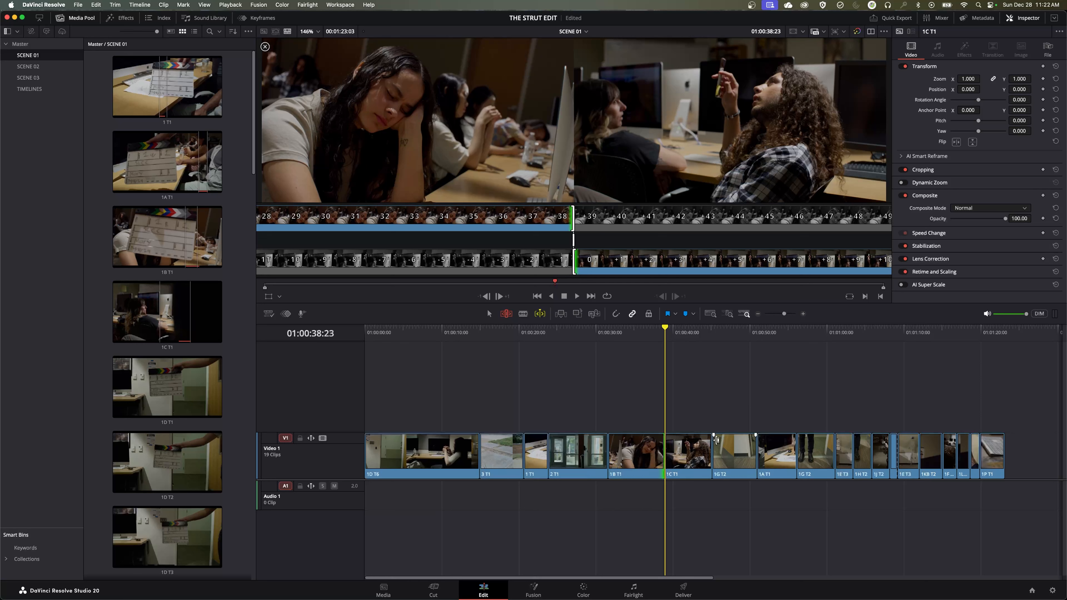
pyautogui.press('super+z')
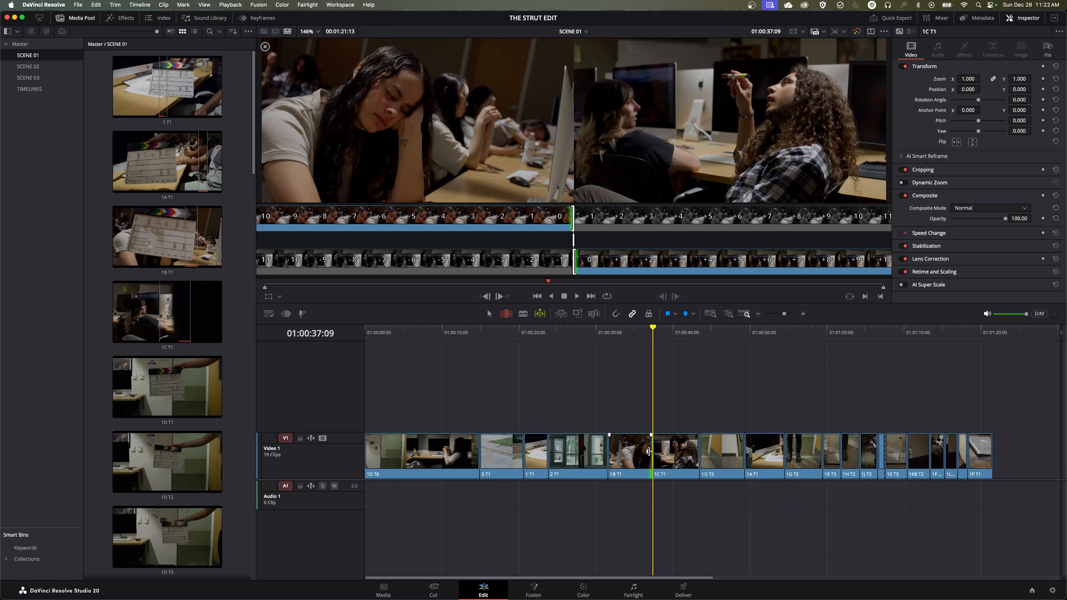
# Try rolling the cut between clips 1B T1 and 1C T1 by a few frames
pyautogui.press('l')
pyautogui.click(658, 451)
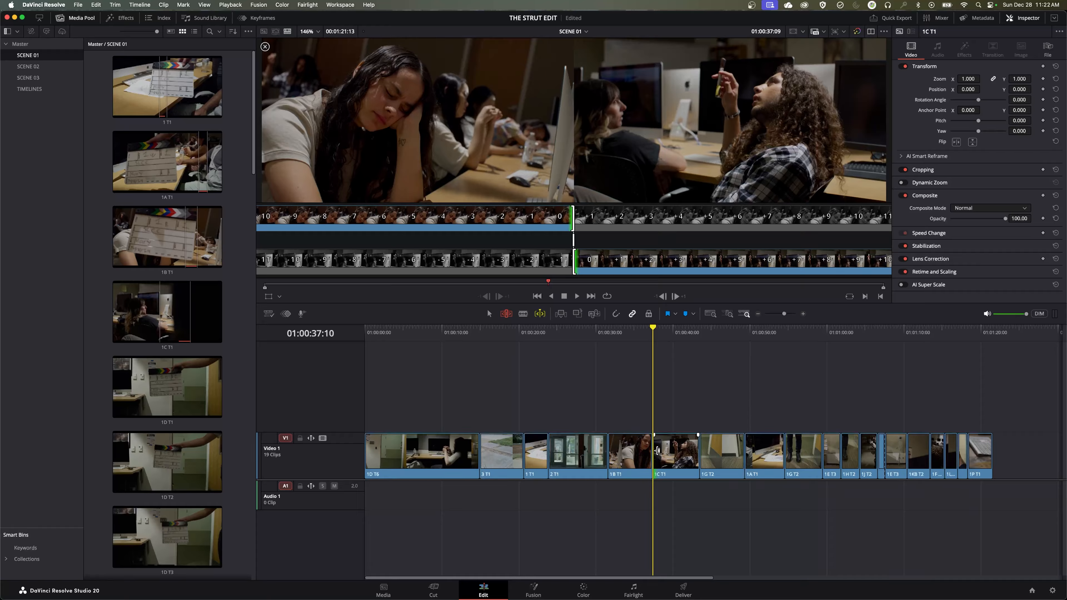
pyautogui.moveTo(653, 448); pyautogui.dragTo(654, 448)
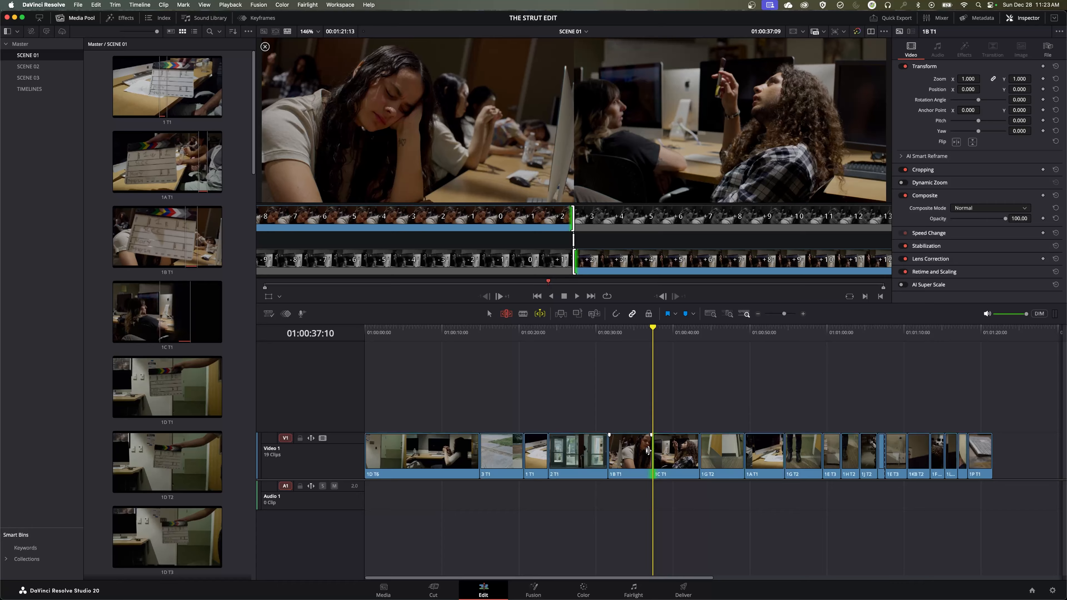
pyautogui.moveTo(647, 451); pyautogui.dragTo(649, 451)
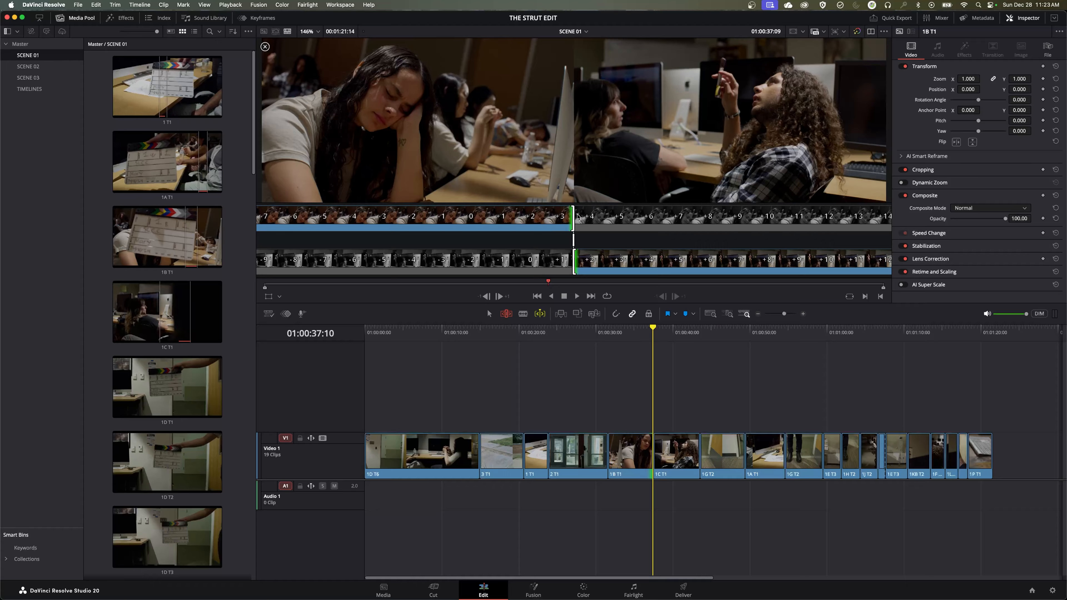
pyautogui.moveTo(652, 449); pyautogui.dragTo(651, 448)
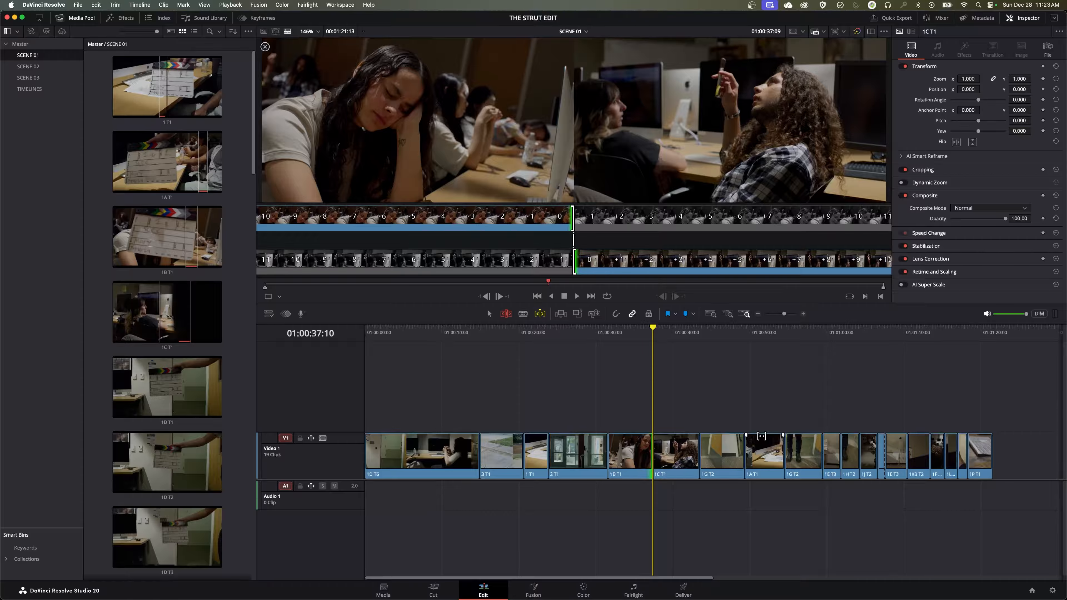
# Try extending the end of clip 1B T1 to 01:00:48:01 with dynamic trim playback and preview the cut
pyautogui.press('l')
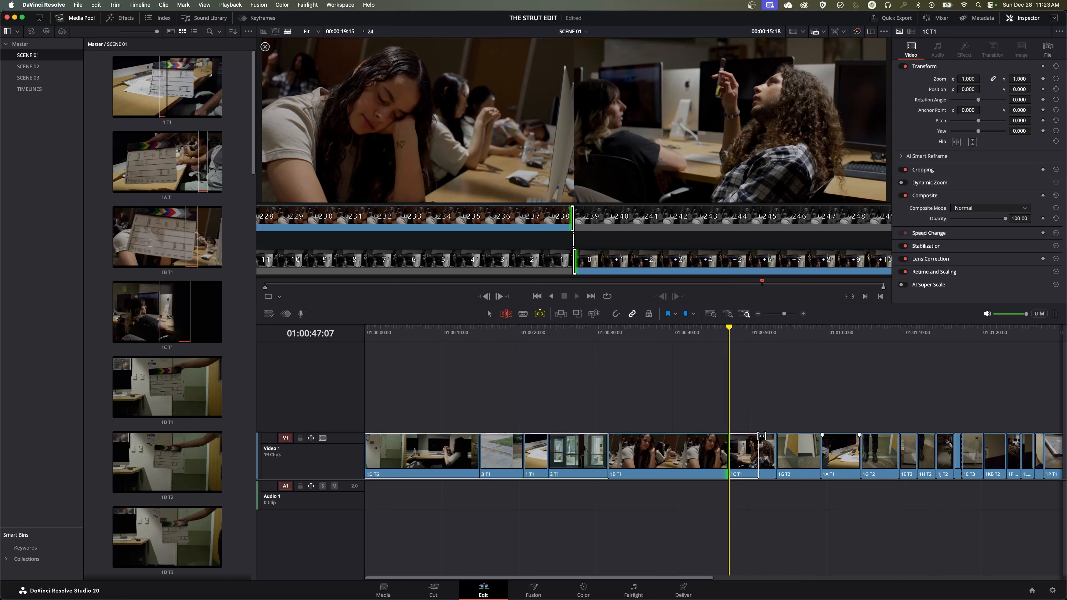
pyautogui.press('k')
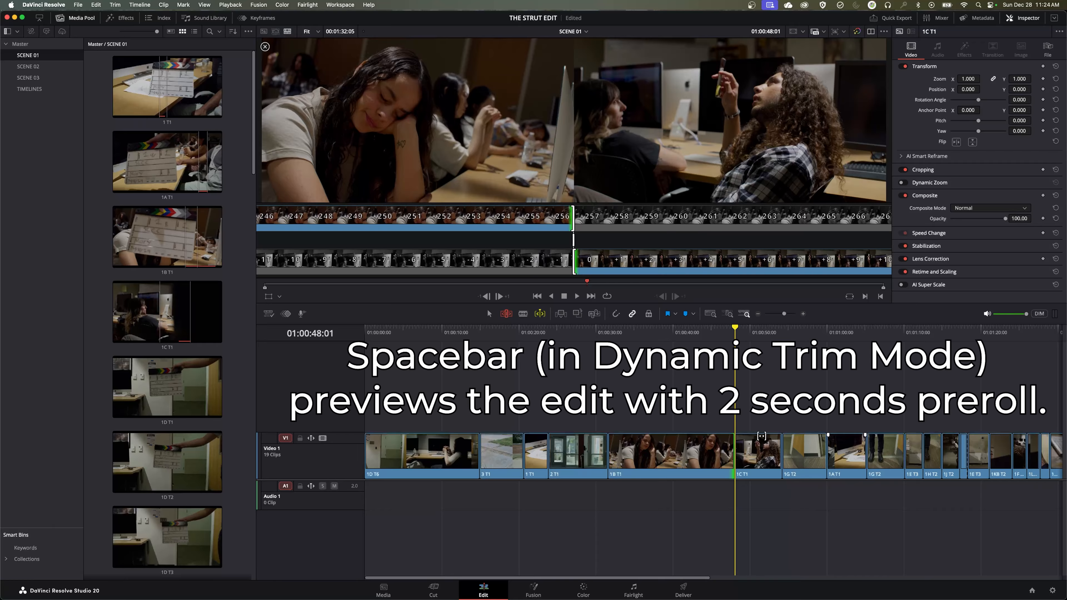
pyautogui.press('space')
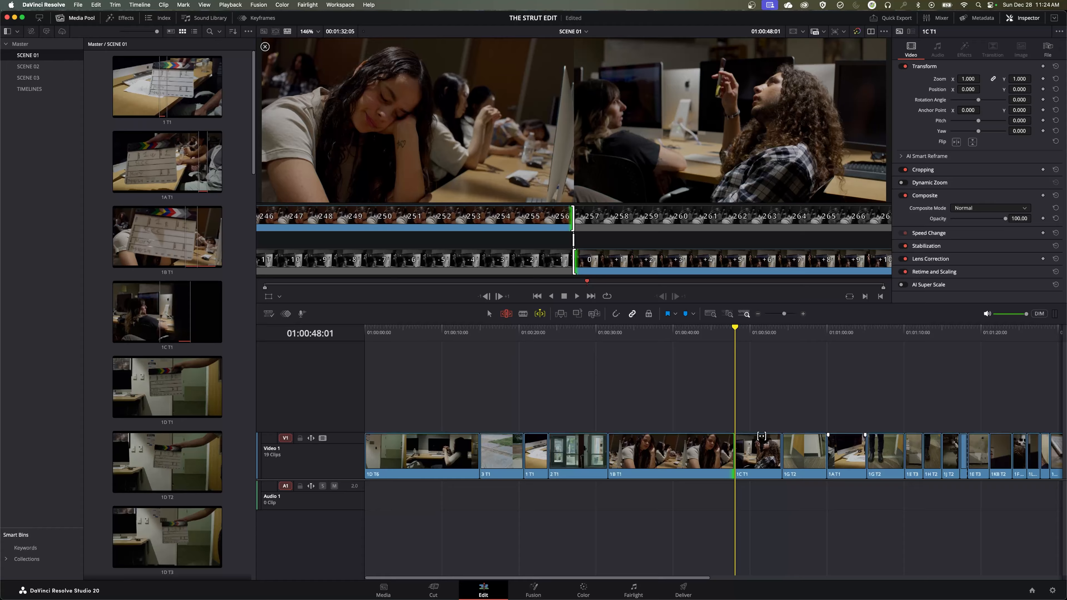
pyautogui.press('/')
pyautogui.press('/')
pyautogui.press('super+z')
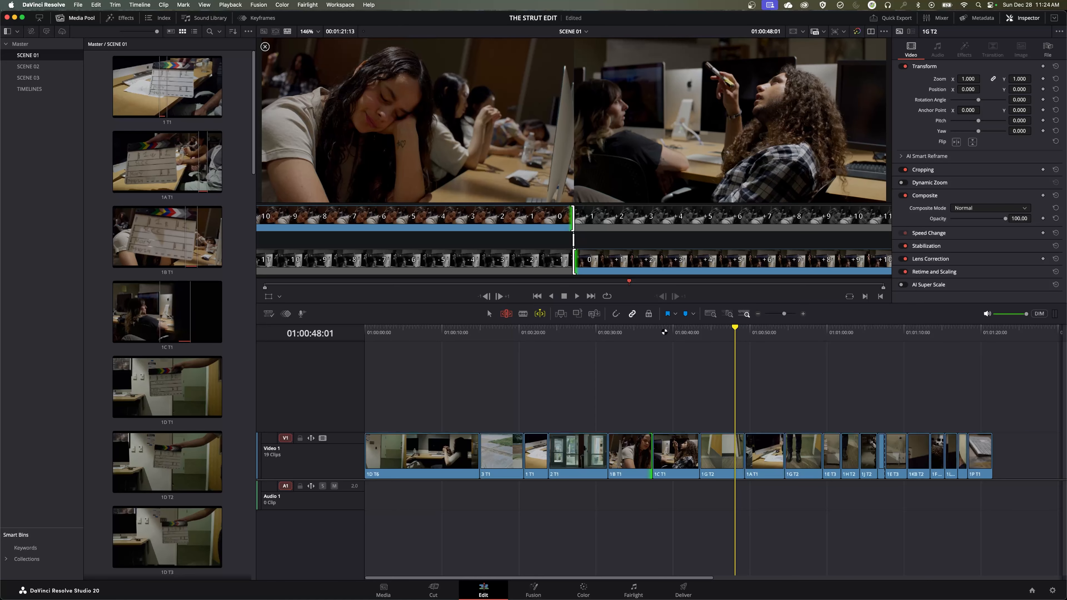
# Return the timeline to Selection mode with Dynamic Trim mode off and the playhead at 01:00:38:05
pyautogui.click(660, 332)
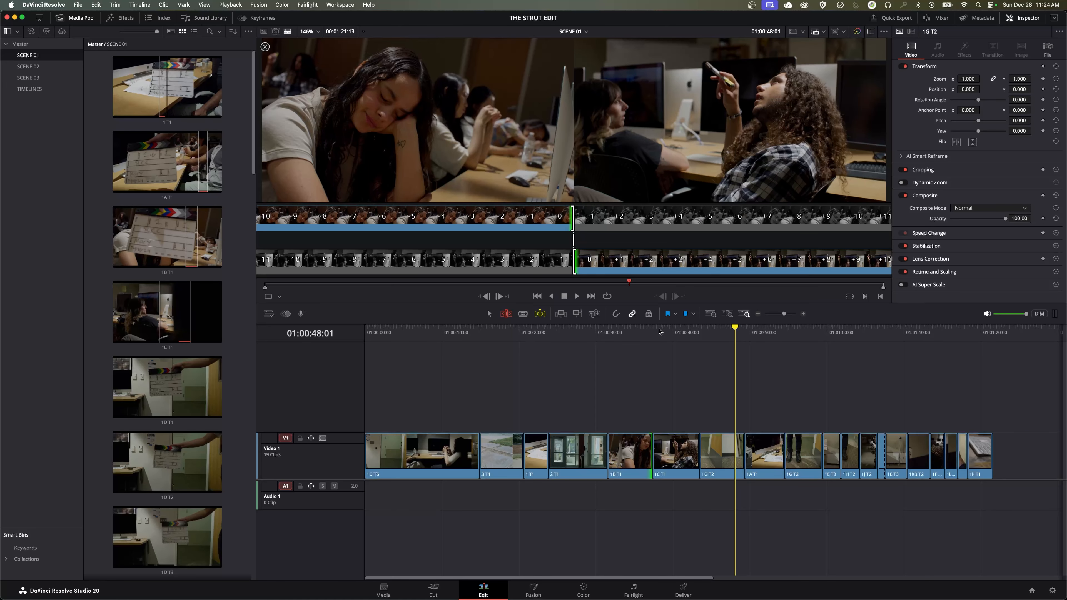
pyautogui.click(540, 316)
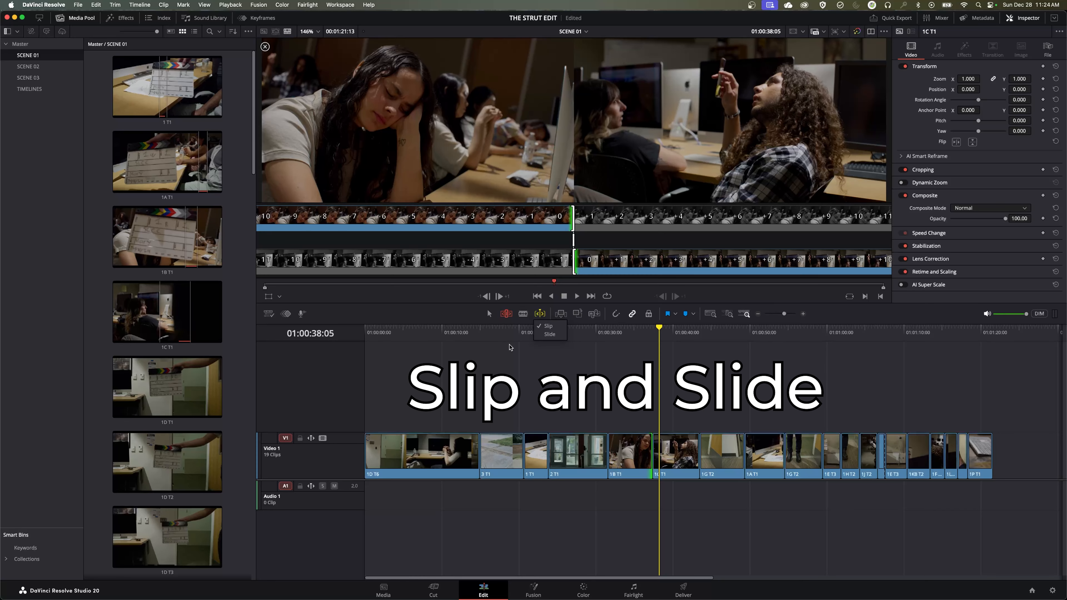
pyautogui.click(490, 314)
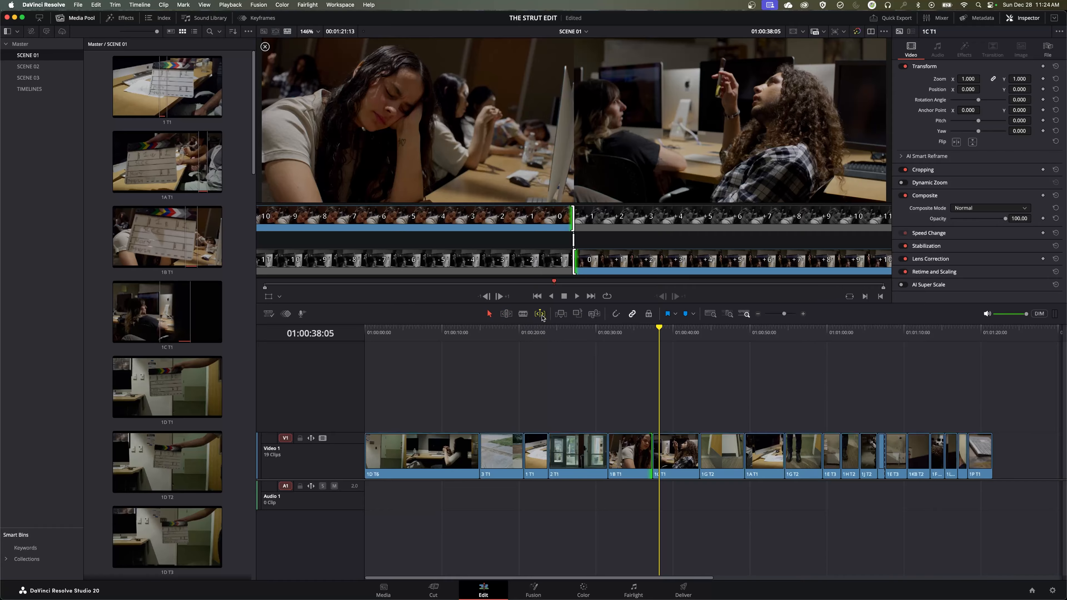
pyautogui.click(540, 314)
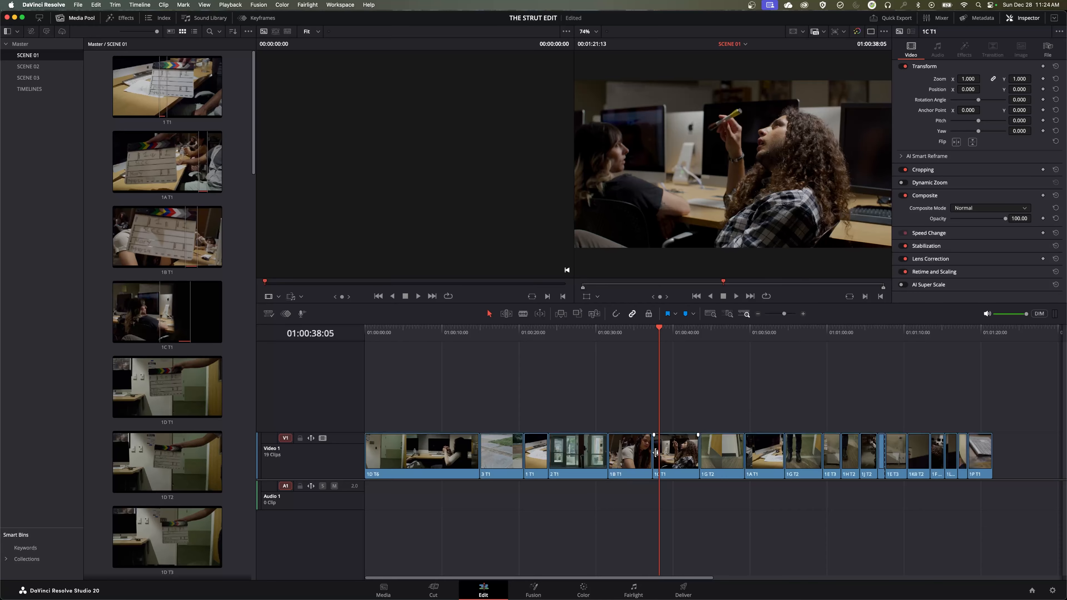
# Try trimming the start of clip 1C T1 slightly later without rippling, and undo the trim
pyautogui.moveTo(656, 454)
pyautogui.mouseDown()
pyautogui.moveTo(643, 454)
pyautogui.moveTo(664, 452)
pyautogui.mouseUp()
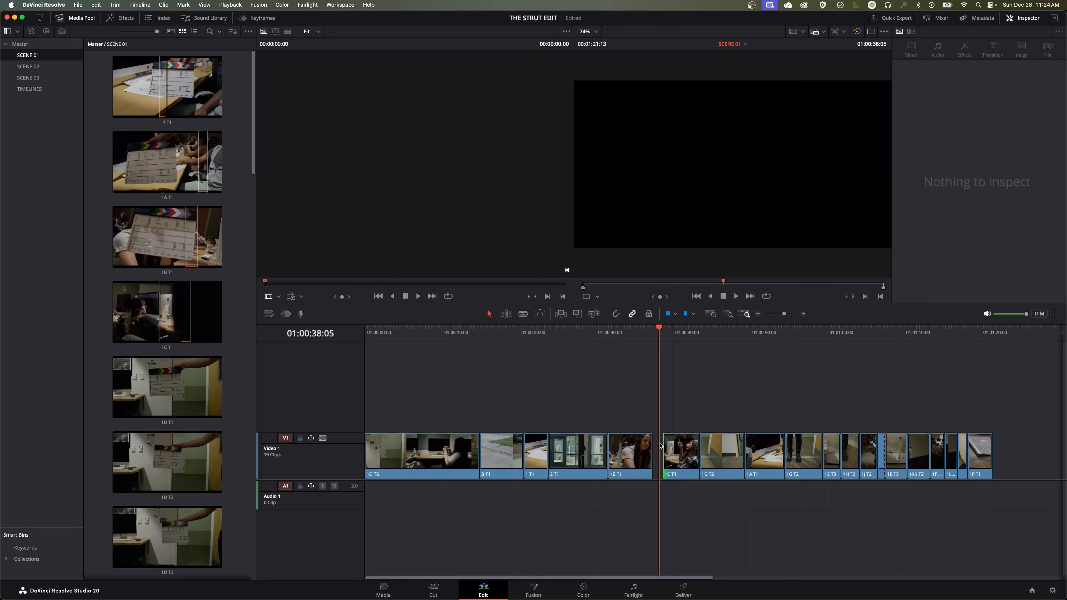
pyautogui.press('super+z')
pyautogui.press('super+z')
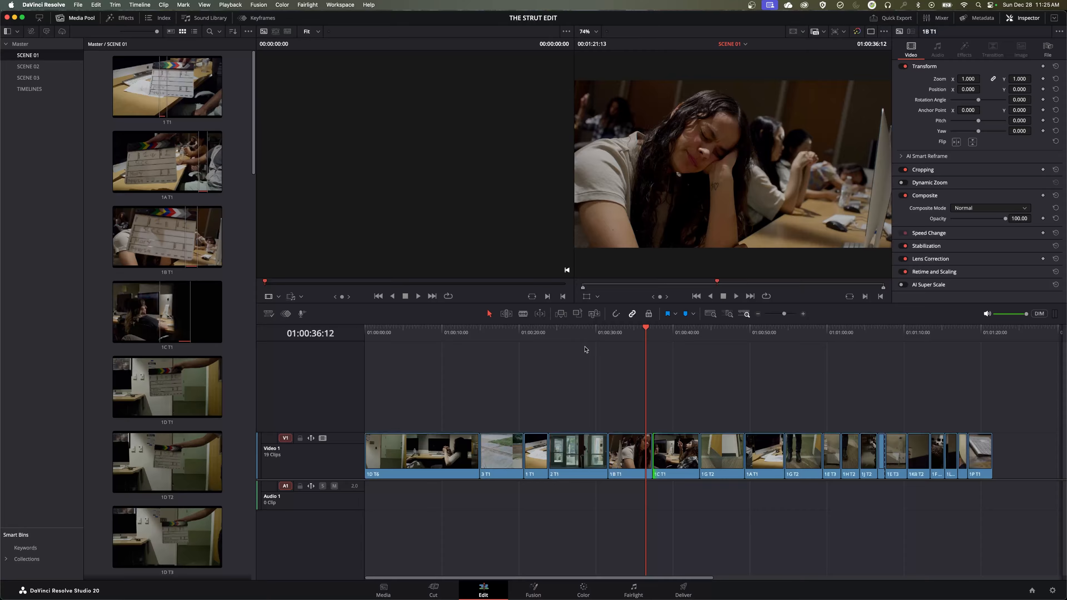
# Turn on Dynamic Trim mode with the Slip option and select clip 1B T1 with the playhead at 01:00:35:09
pyautogui.press('w')
pyautogui.press('v')
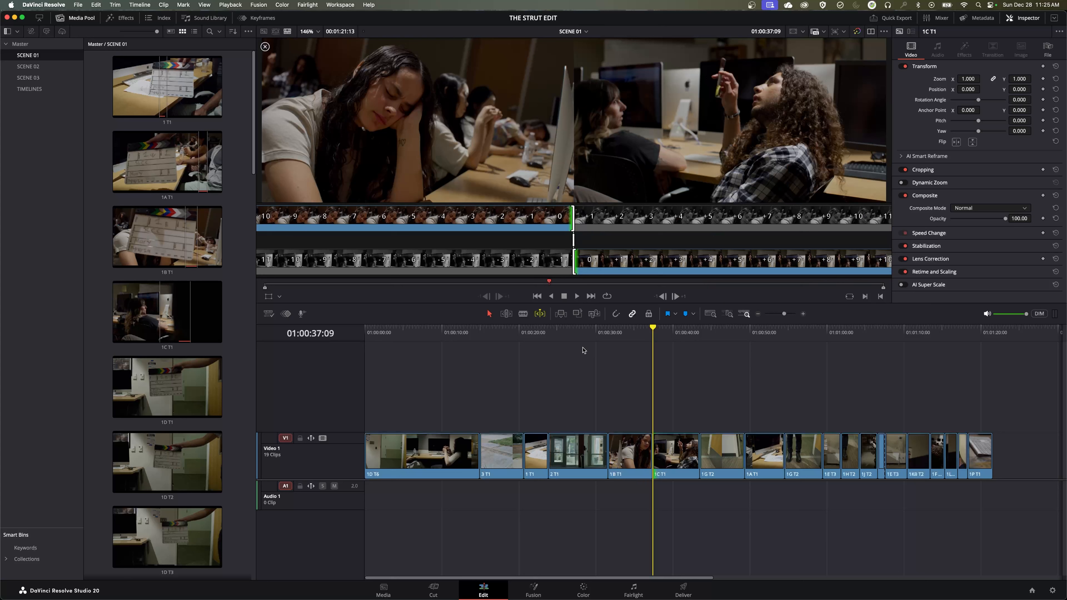
pyautogui.rightClick(540, 316)
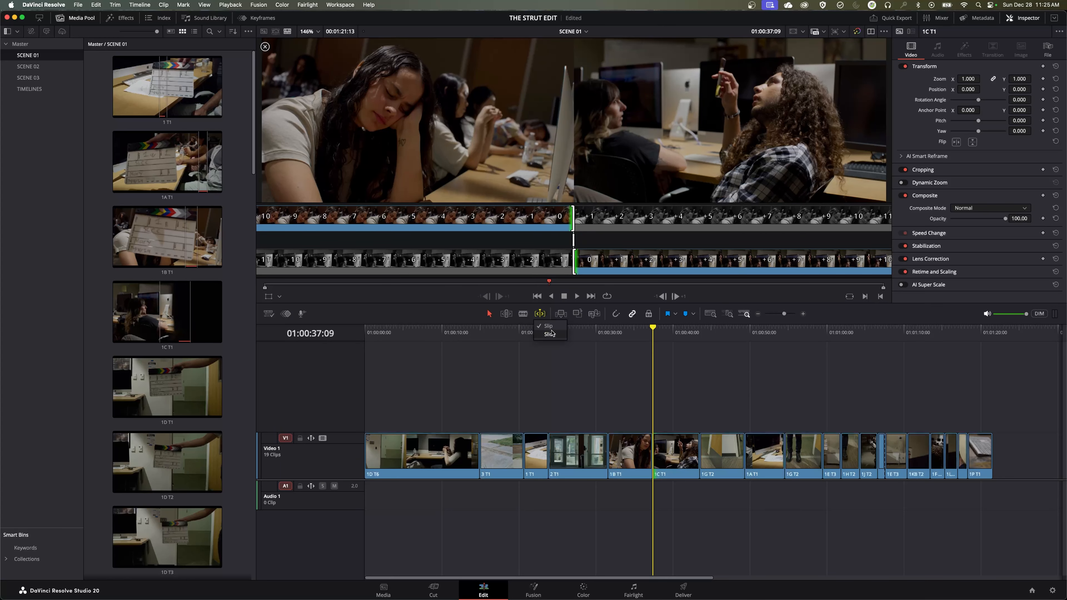
pyautogui.click(549, 326)
pyautogui.click(637, 337)
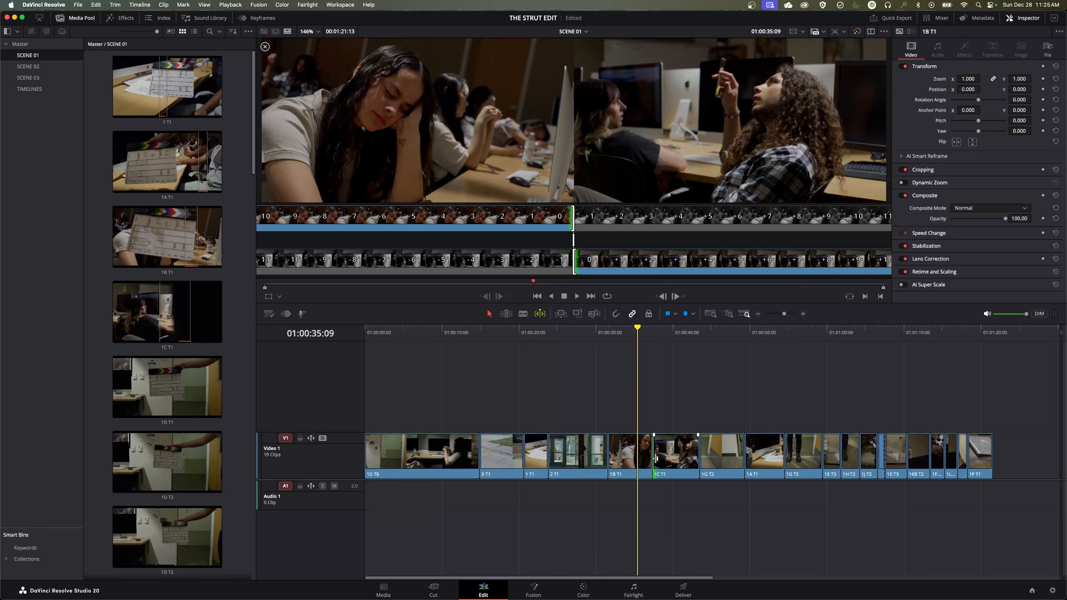
pyautogui.click(630, 451)
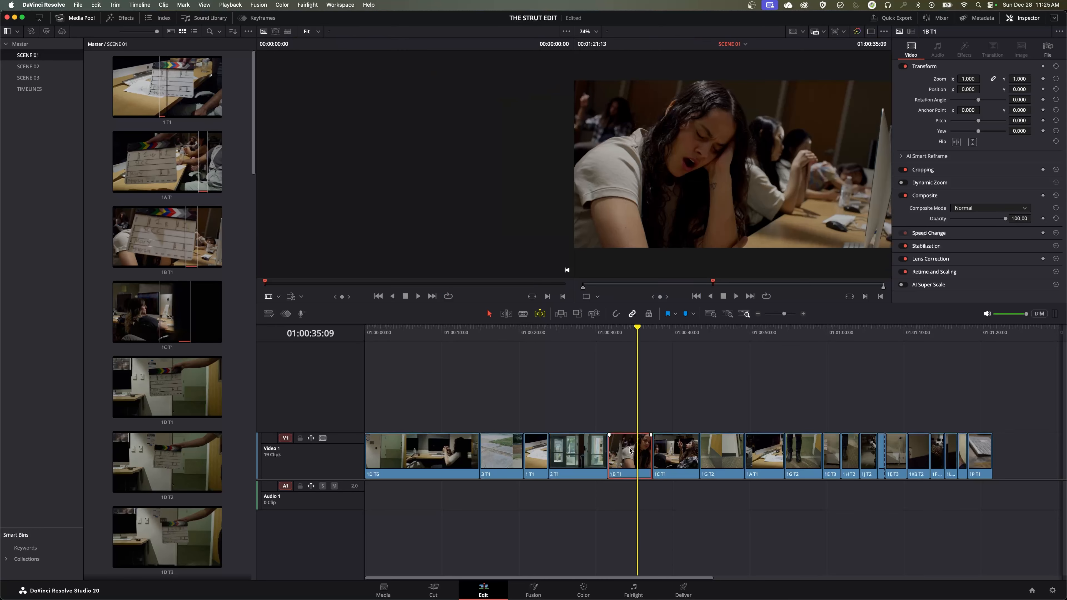
# Try moving clip 1B T1 later on the timeline by 01:14, and undo the move
pyautogui.moveTo(628, 450); pyautogui.dragTo(641, 452)
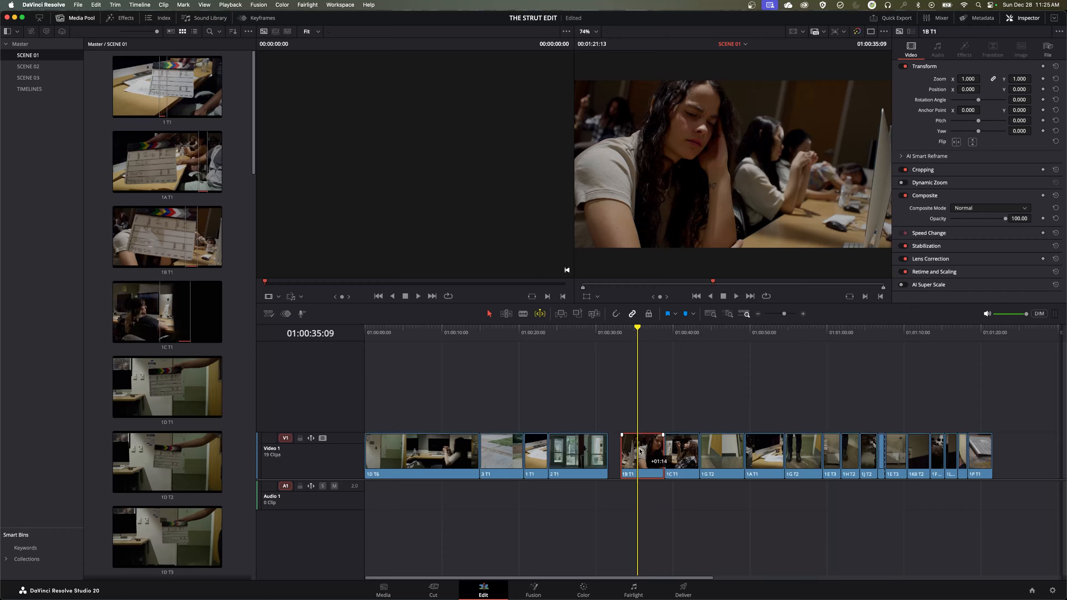
pyautogui.moveTo(640, 451); pyautogui.dragTo(640, 451)
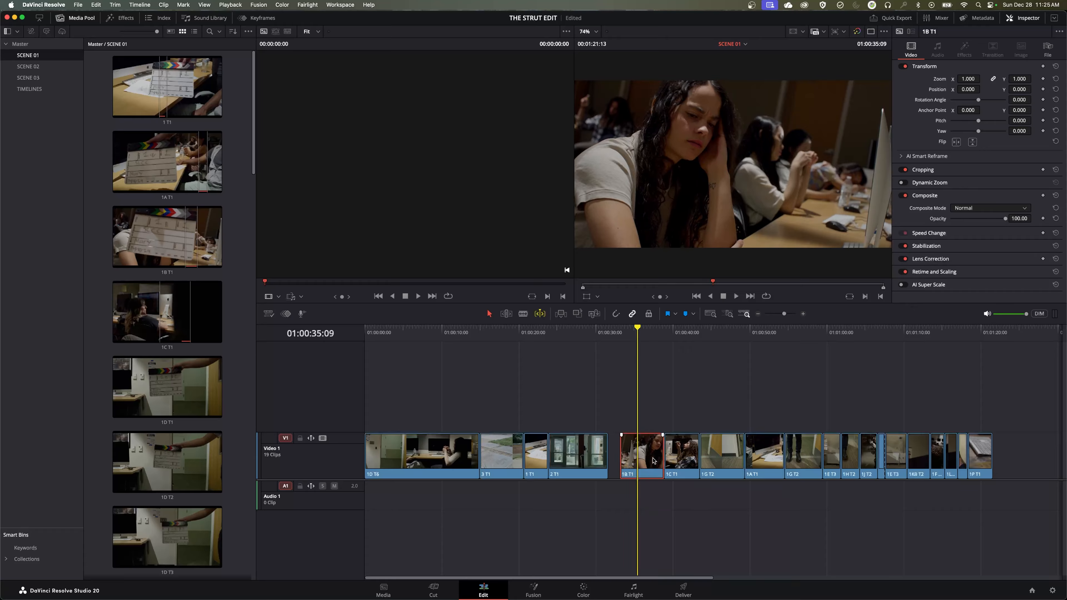
pyautogui.press('super+z')
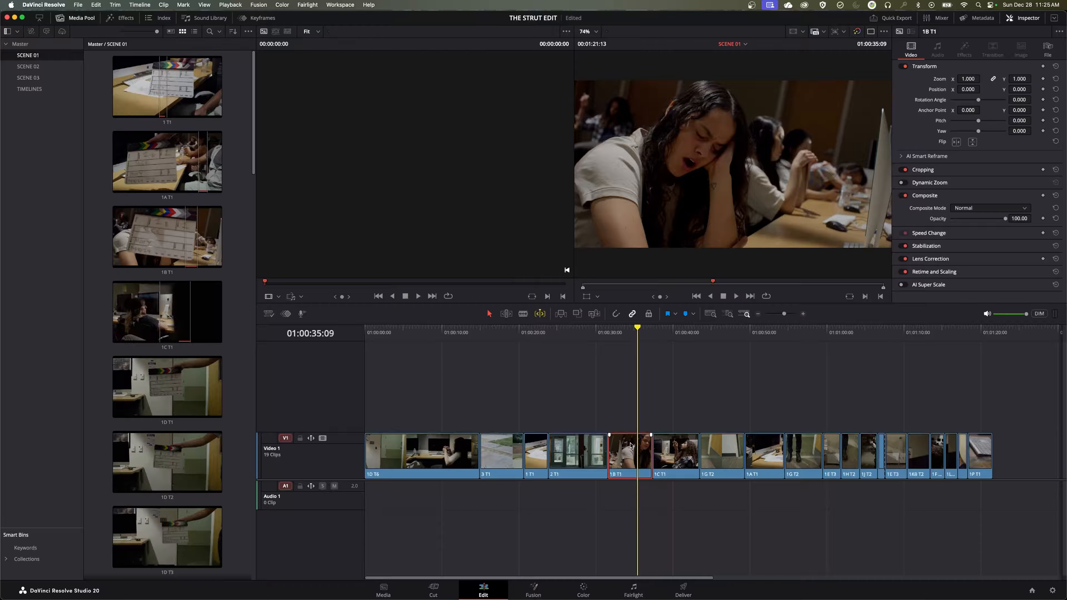
# Save the project and nudge clip 1B T1 later over the start of 1C T1 in repeated multi-frame steps
pyautogui.press('super+s')
pyautogui.hotkey('shift', '.')
pyautogui.hotkey('shift', '.')
pyautogui.hotkey('shift', '.')
pyautogui.hotkey('shift', '.')
pyautogui.hotkey('shift', '.')
pyautogui.hotkey('shift', '.')
pyautogui.hotkey('shift', '.')
pyautogui.hotkey('shift', '.')
pyautogui.hotkey('shift', '.')
pyautogui.hotkey('shift', '.')
pyautogui.hotkey('shift', '.')
pyautogui.hotkey('shift', '.')
pyautogui.hotkey('shift', '.')
pyautogui.hotkey('shift', '.')
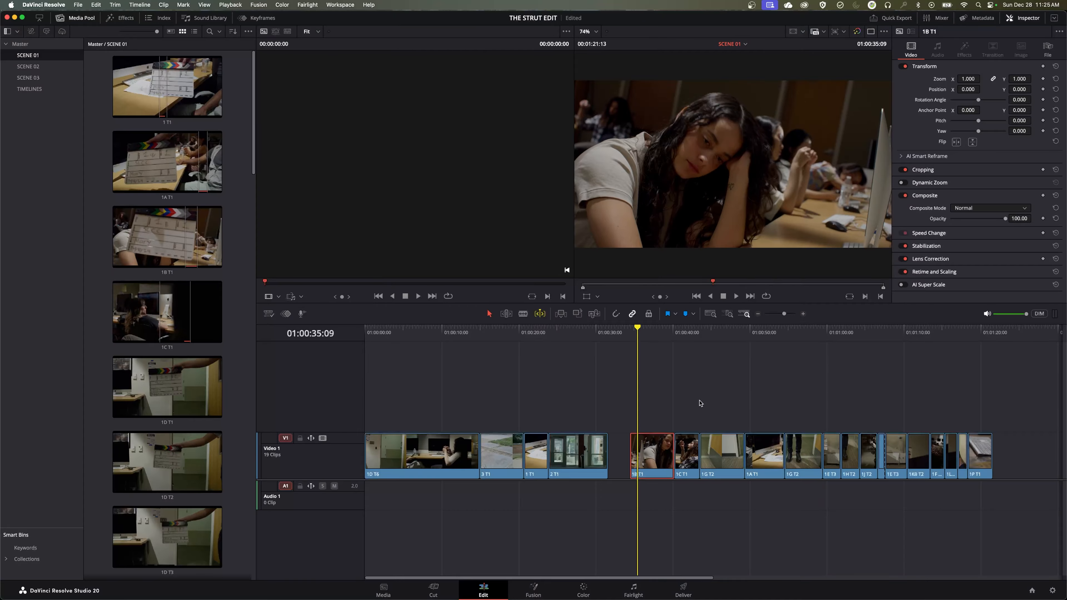
pyautogui.press('super+s')
# Undo the nudging of clip 1B T1, set Dynamic Trim mode to Slide, and nudge the clip later again
pyautogui.click(540, 314)
pyautogui.press('super+z')
pyautogui.click(550, 336)
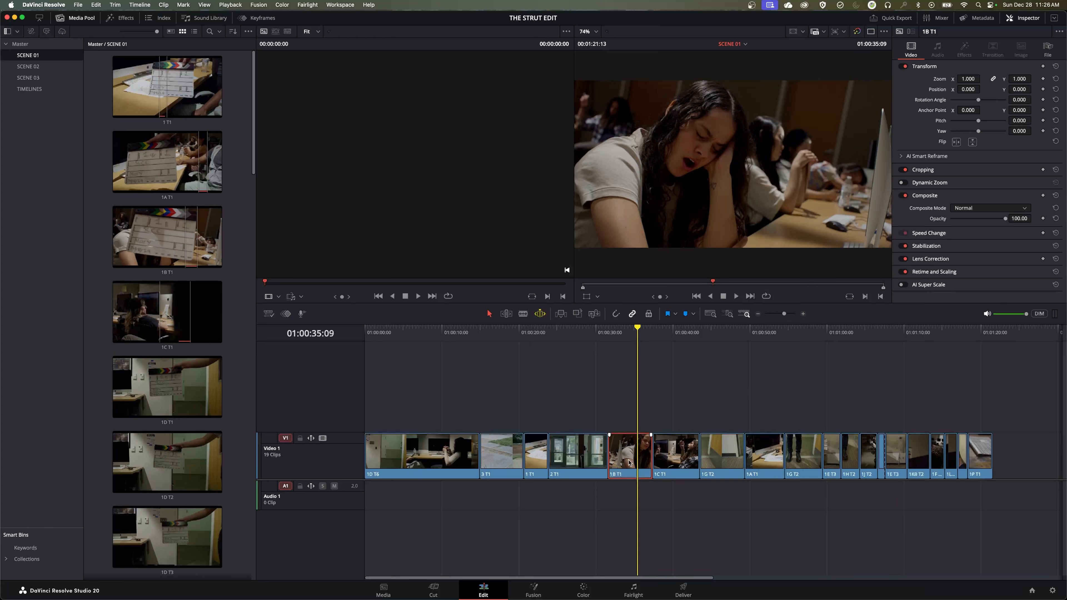
pyautogui.press('.')
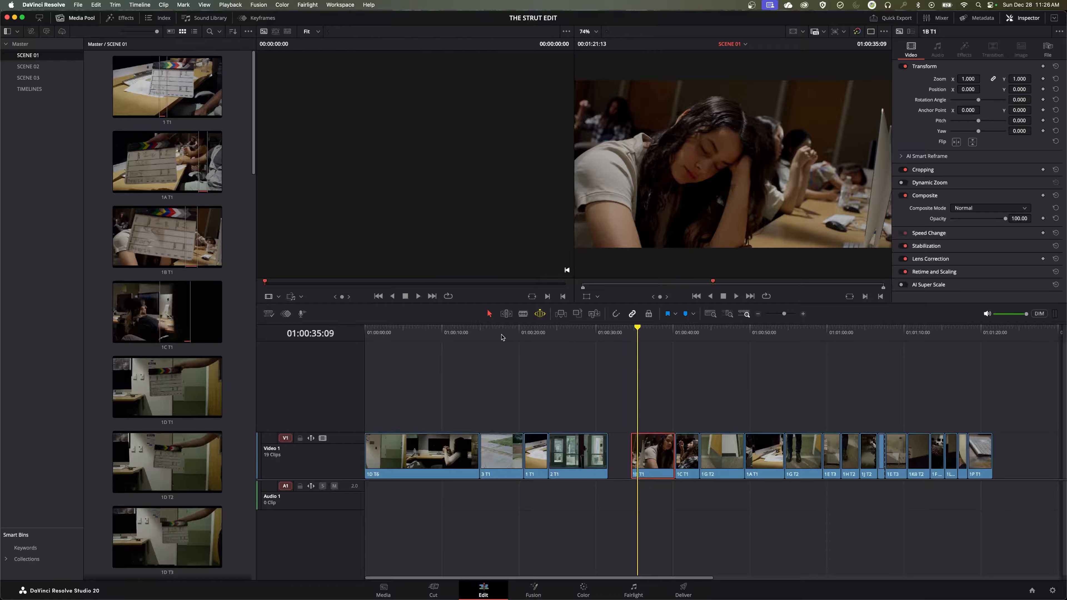
# Restore clip 1B T1 directly after 2 T1 in Trim Edit mode and set Dynamic Trim mode to Slip
pyautogui.click(507, 313)
pyautogui.moveTo(643, 413); pyautogui.dragTo(620, 414)
pyautogui.click(540, 313)
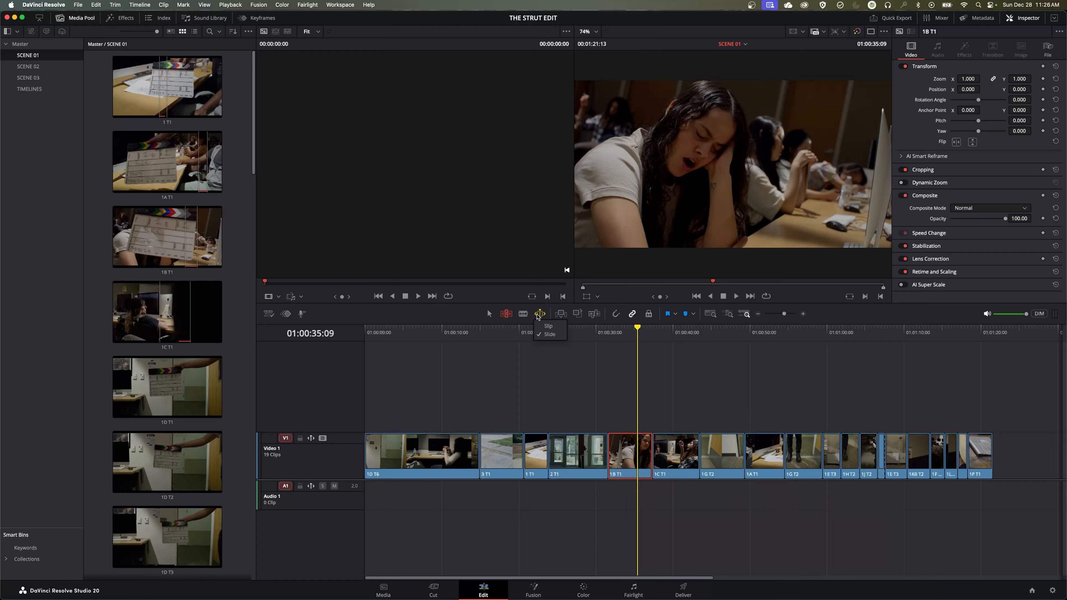
pyautogui.click(548, 327)
pyautogui.moveTo(626, 448); pyautogui.dragTo(628, 449)
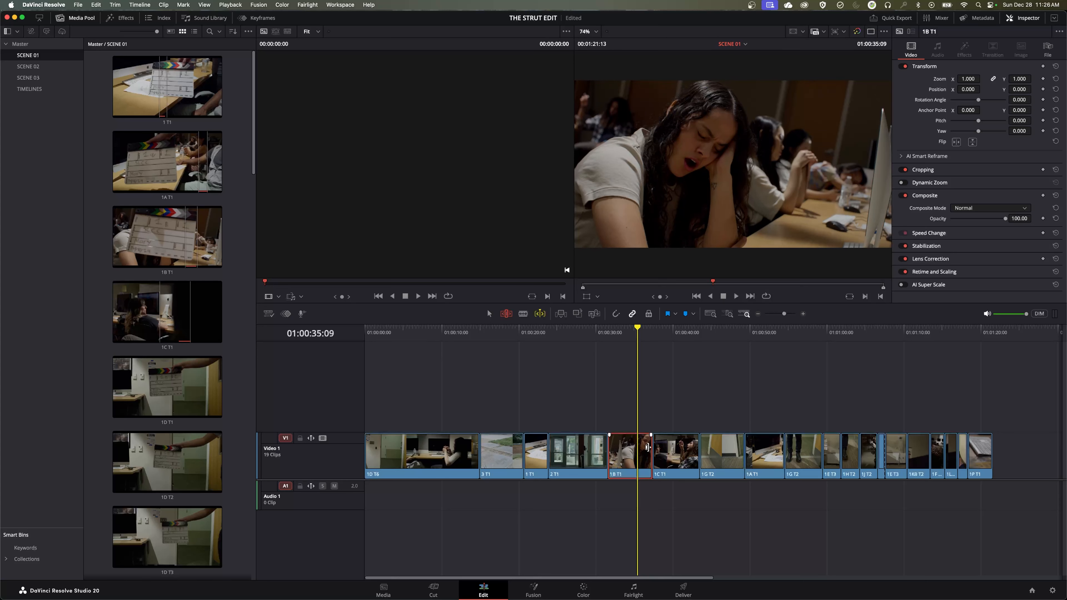
# Alternate between selecting the end and start edit points of clip 1B T1, finishing with the whole clip selected
pyautogui.click(649, 448)
pyautogui.click(615, 448)
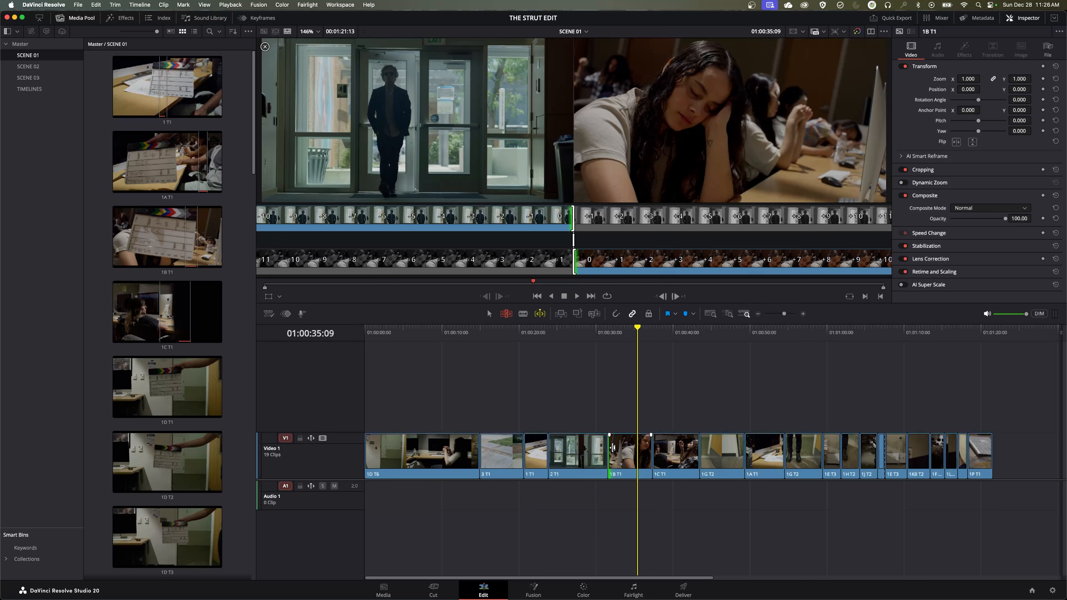
pyautogui.click(617, 448)
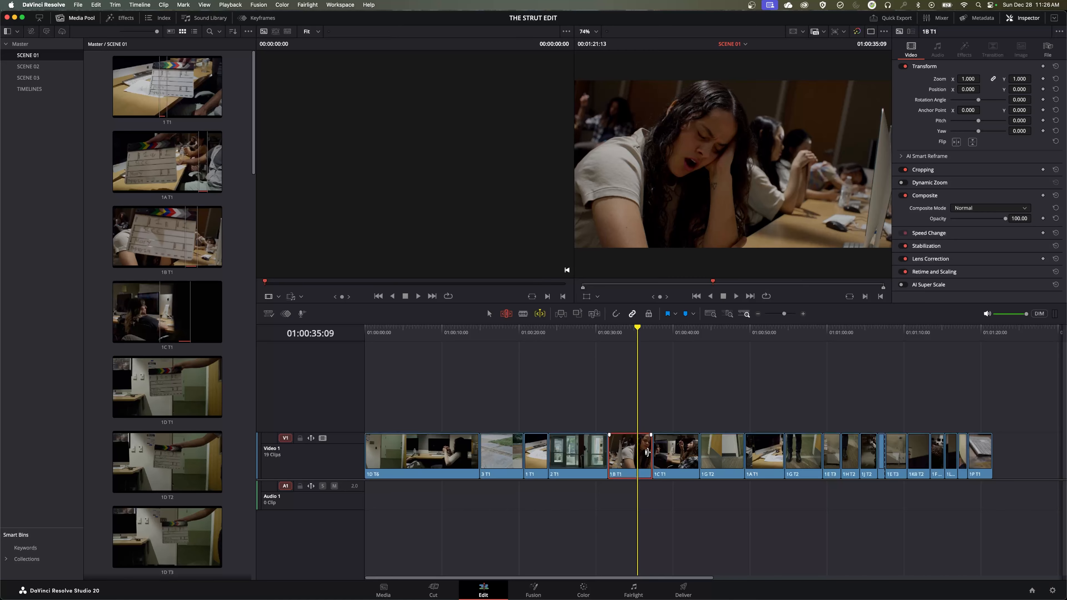
pyautogui.click(649, 456)
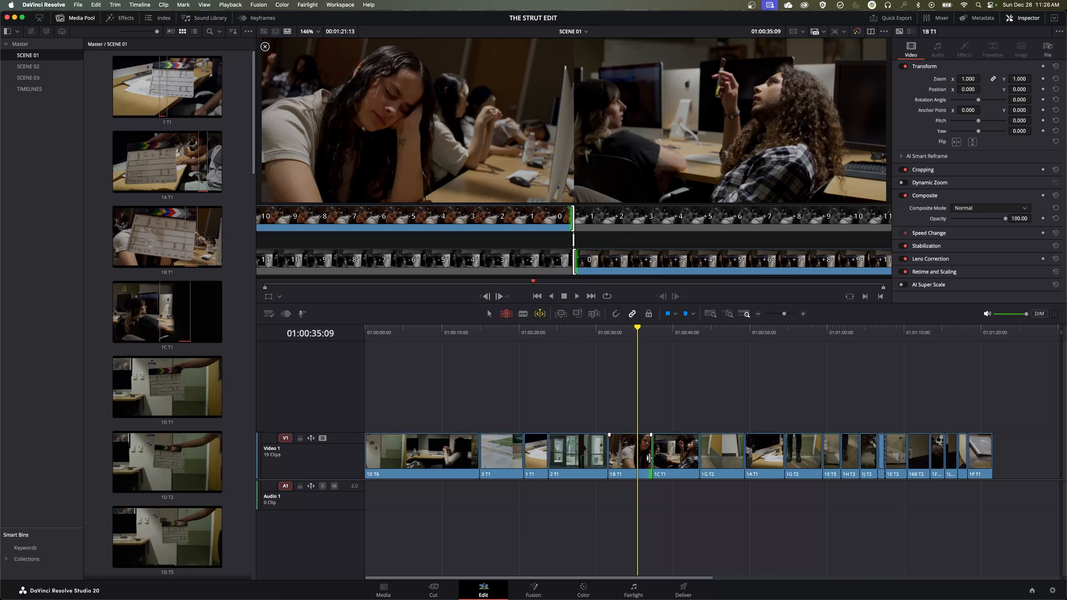
pyautogui.click(612, 451)
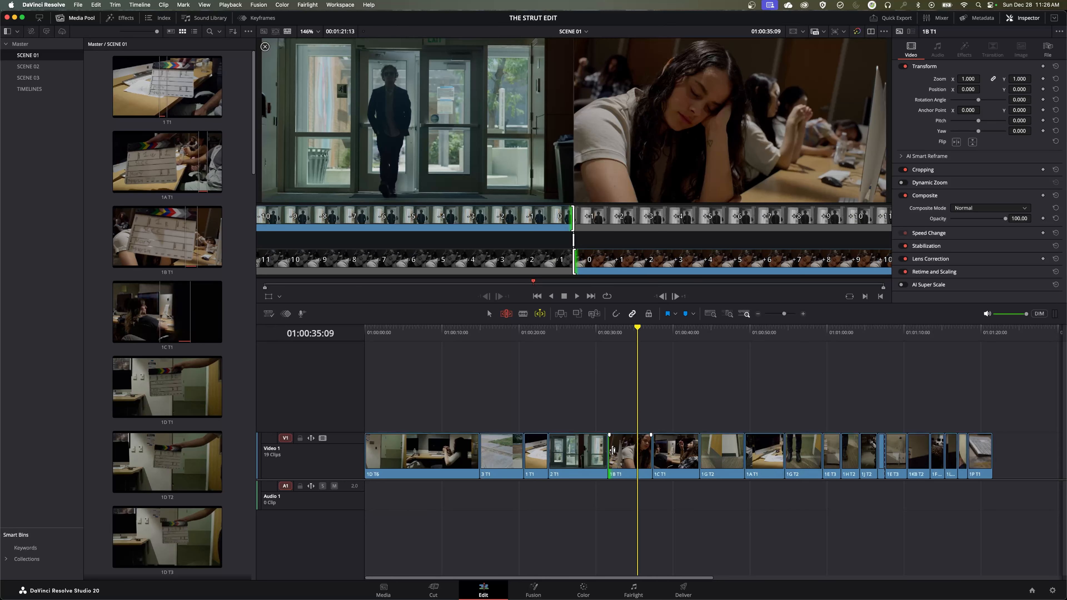
pyautogui.click(626, 459)
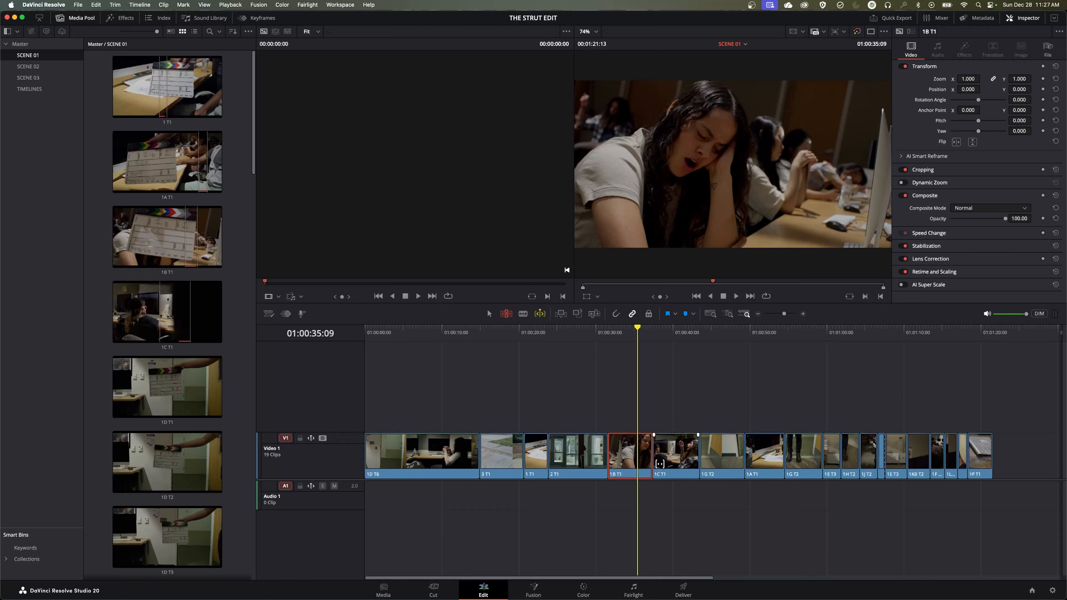
# Slip clip 1B T1's footage with forward playback in Dynamic Trim mode, and slip it again with the mode turned off
pyautogui.press('l')
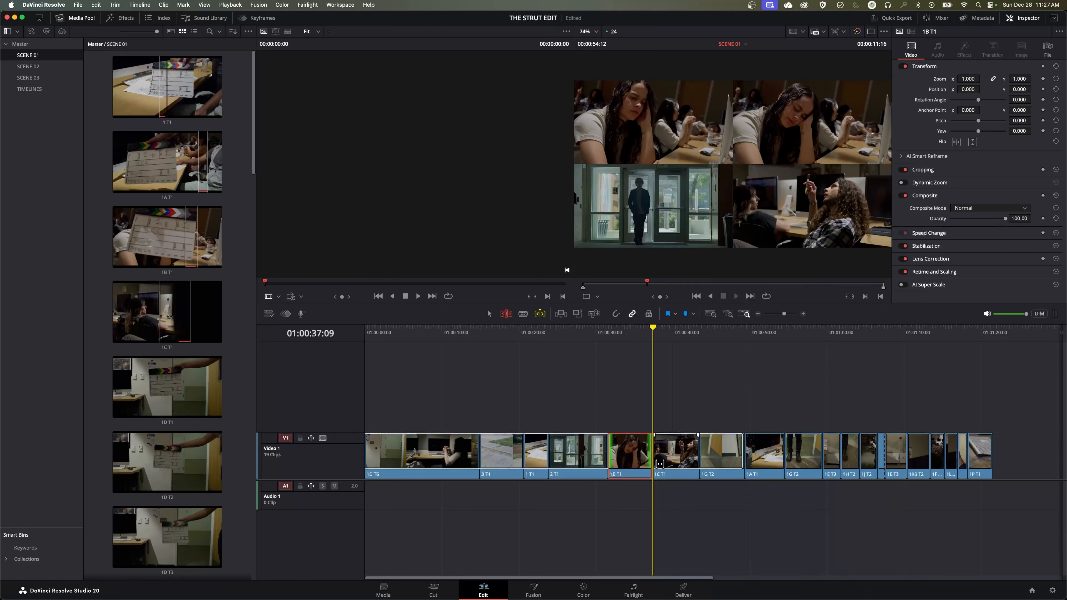
pyautogui.press('k')
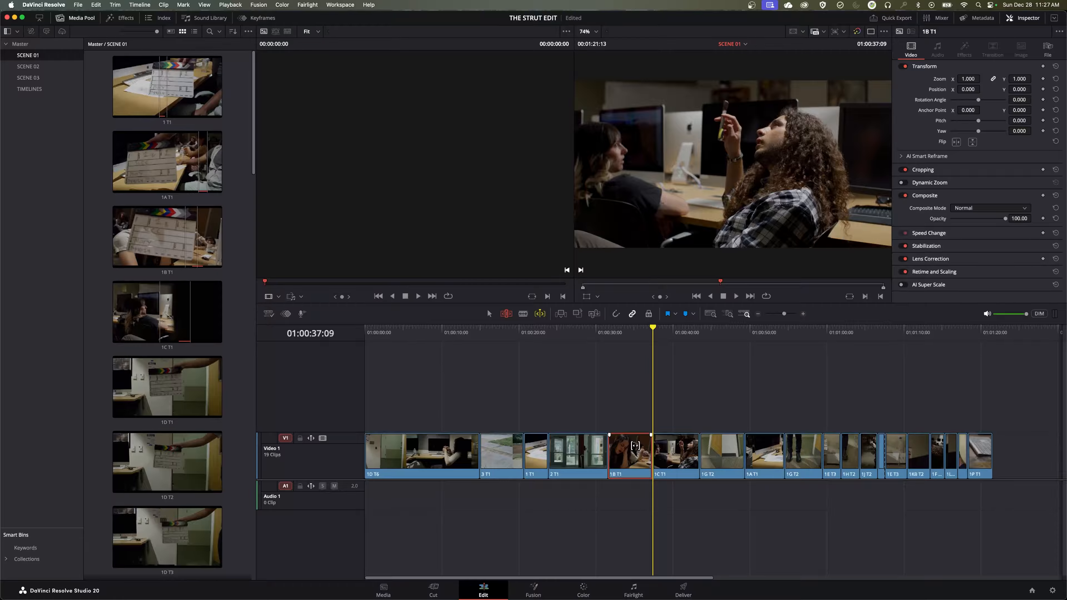
pyautogui.moveTo(633, 448)
pyautogui.mouseDown()
pyautogui.moveTo(621, 461)
pyautogui.moveTo(636, 463)
pyautogui.mouseUp()
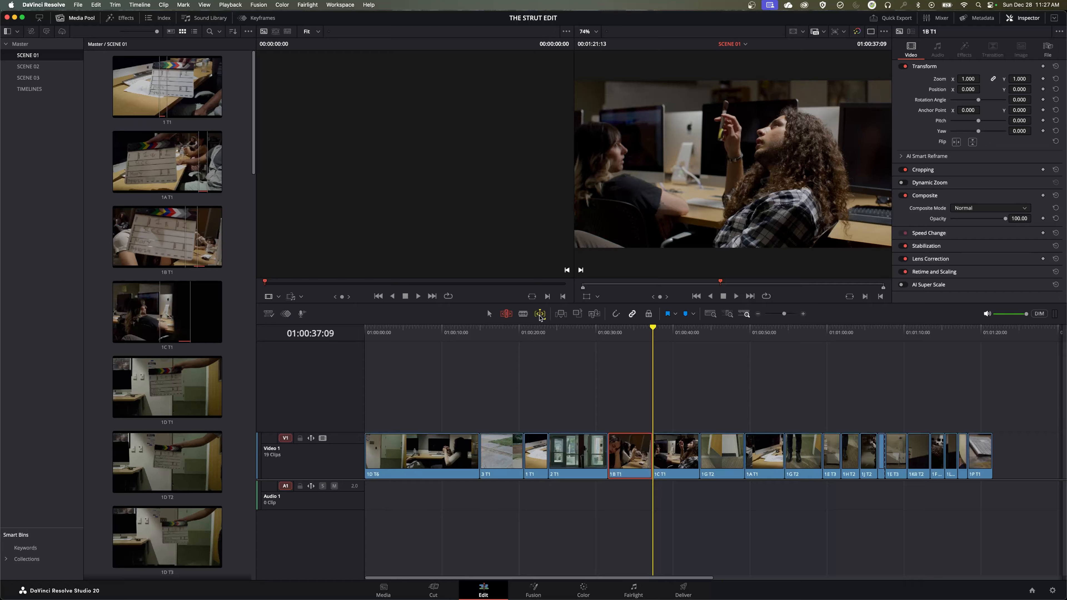
pyautogui.click(540, 314)
pyautogui.moveTo(629, 457)
pyautogui.mouseDown()
pyautogui.moveTo(885, 454)
pyautogui.moveTo(623, 447)
pyautogui.mouseUp()
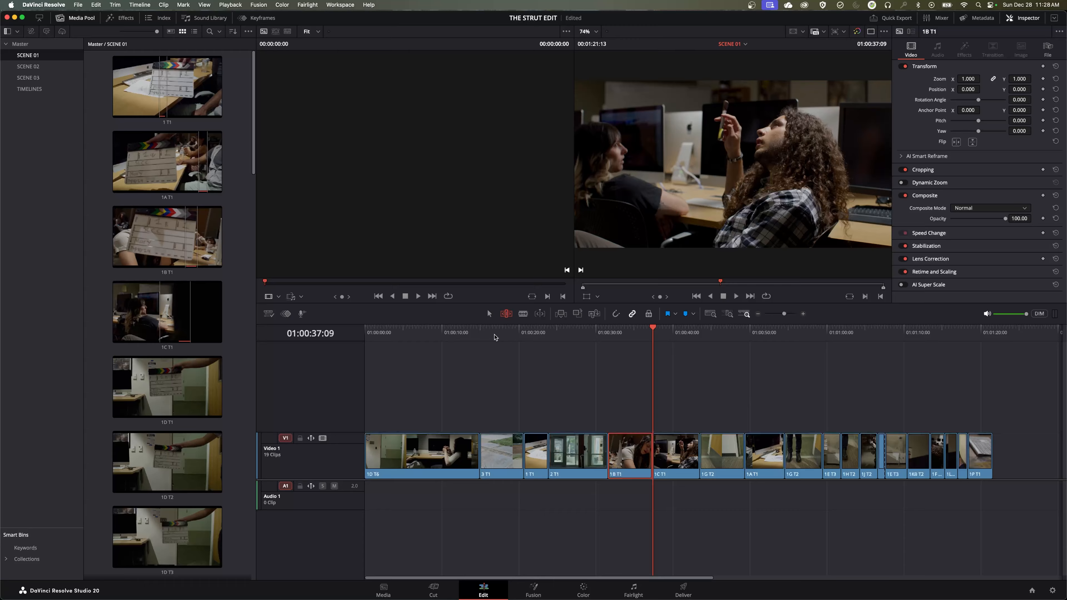
# Turn Dynamic Trim mode back on, slip clip 1B T1's footage in place, and preview the edit
pyautogui.click(542, 316)
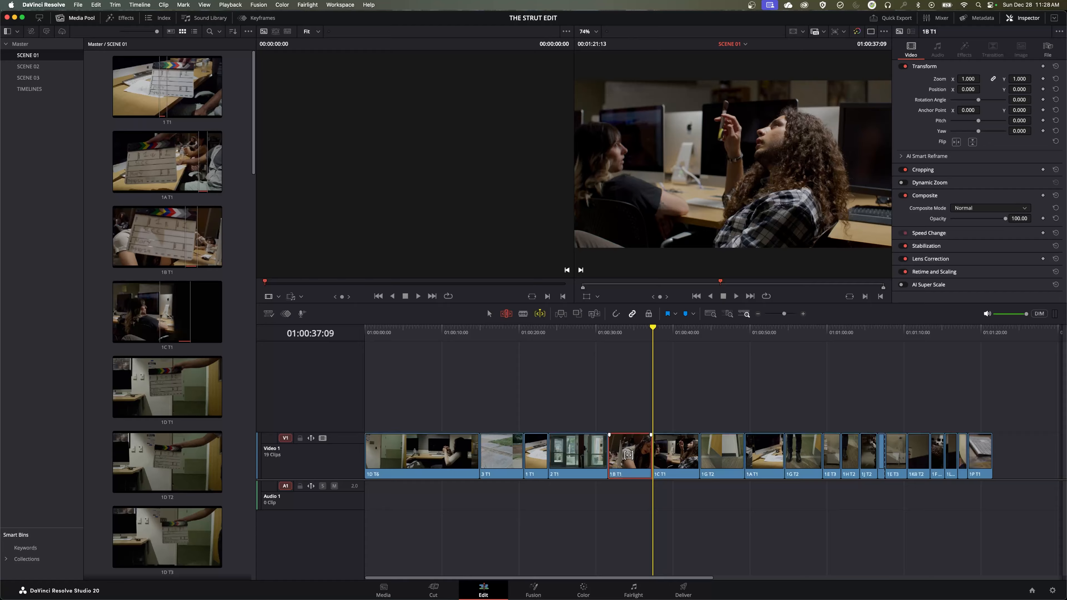
pyautogui.moveTo(624, 455); pyautogui.dragTo(630, 455)
pyautogui.press('.')
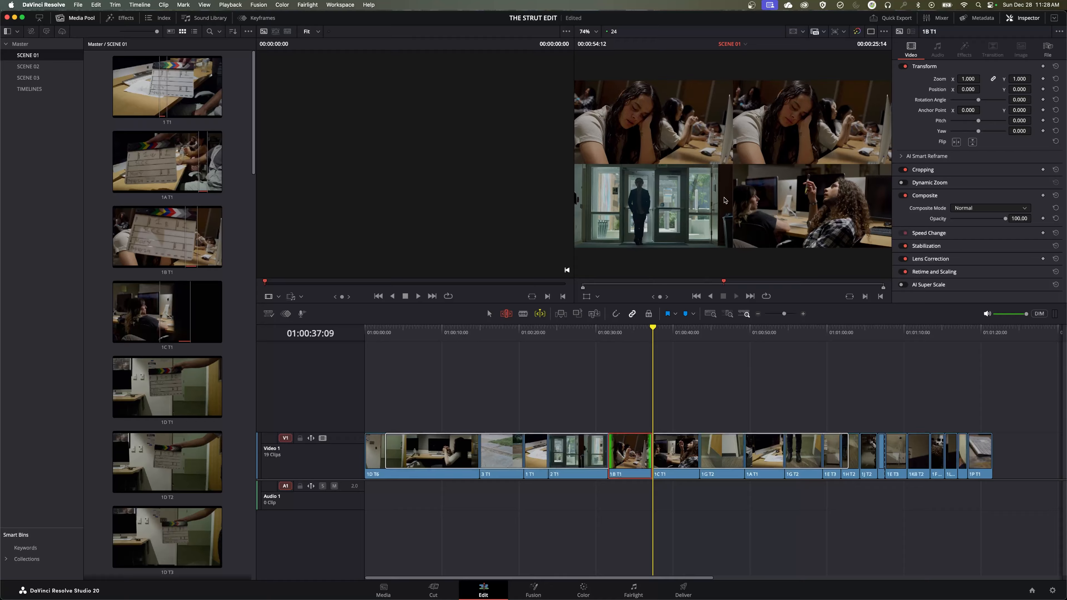
pyautogui.press('/')
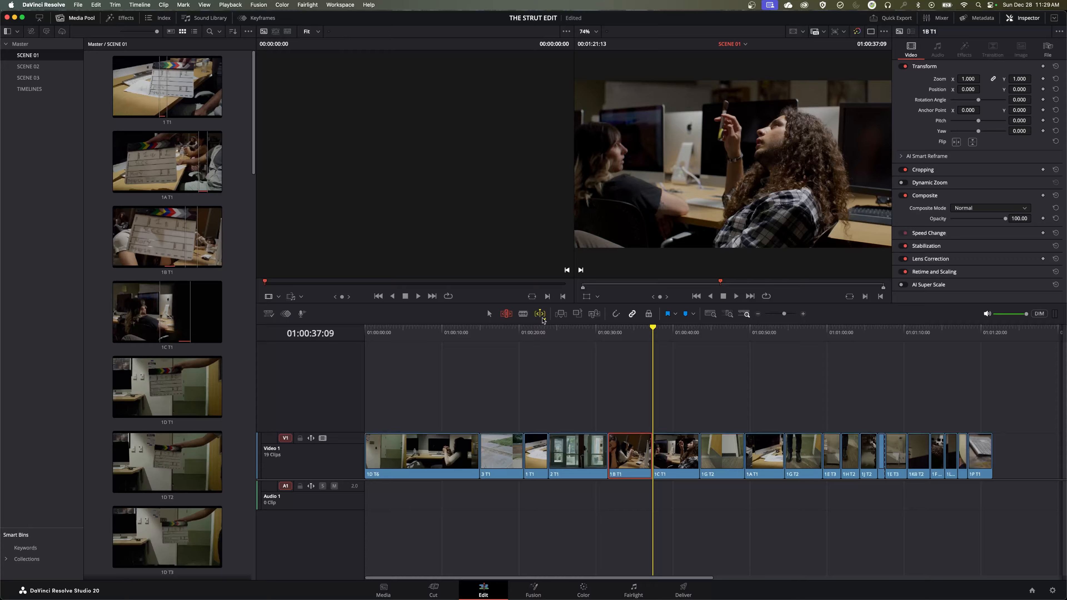
# Set Dynamic Trim mode to Slide and play the timeline from the end of clip 2 T1
pyautogui.click(543, 320)
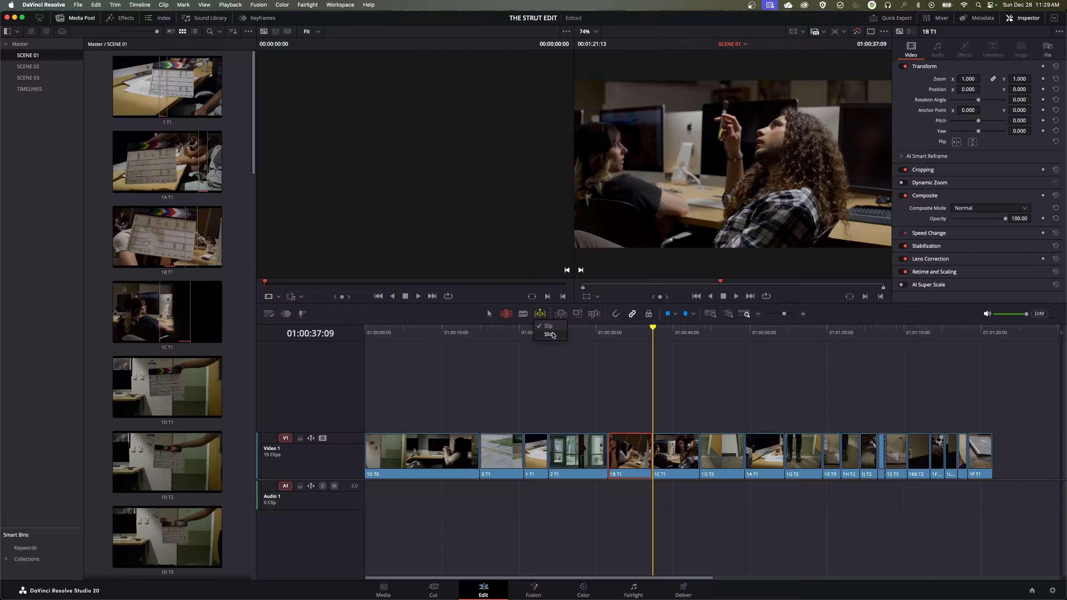
pyautogui.click(553, 335)
pyautogui.click(640, 332)
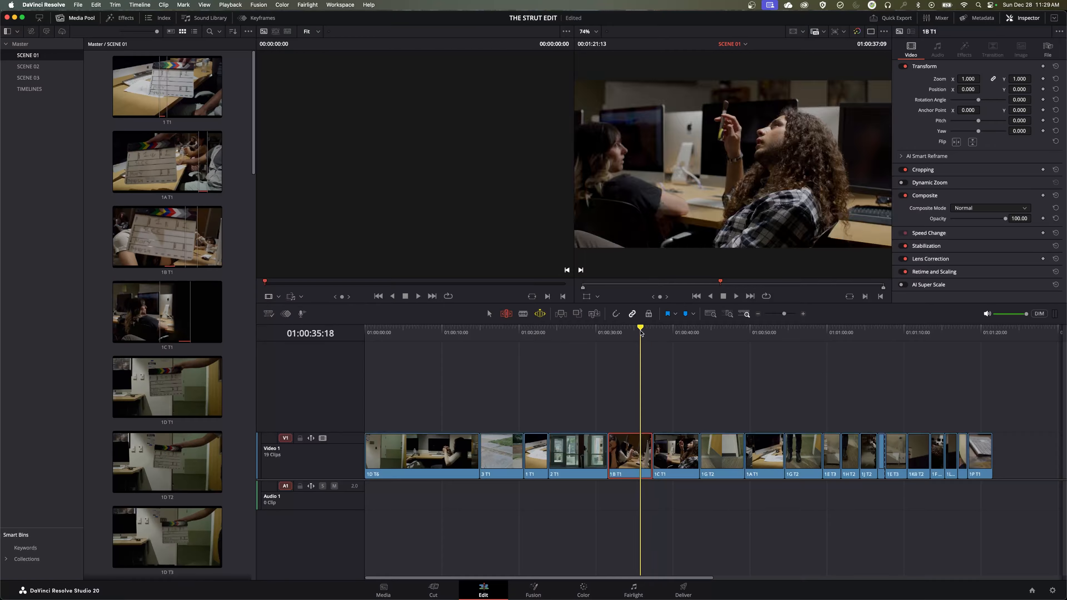
pyautogui.moveTo(641, 332); pyautogui.dragTo(632, 334)
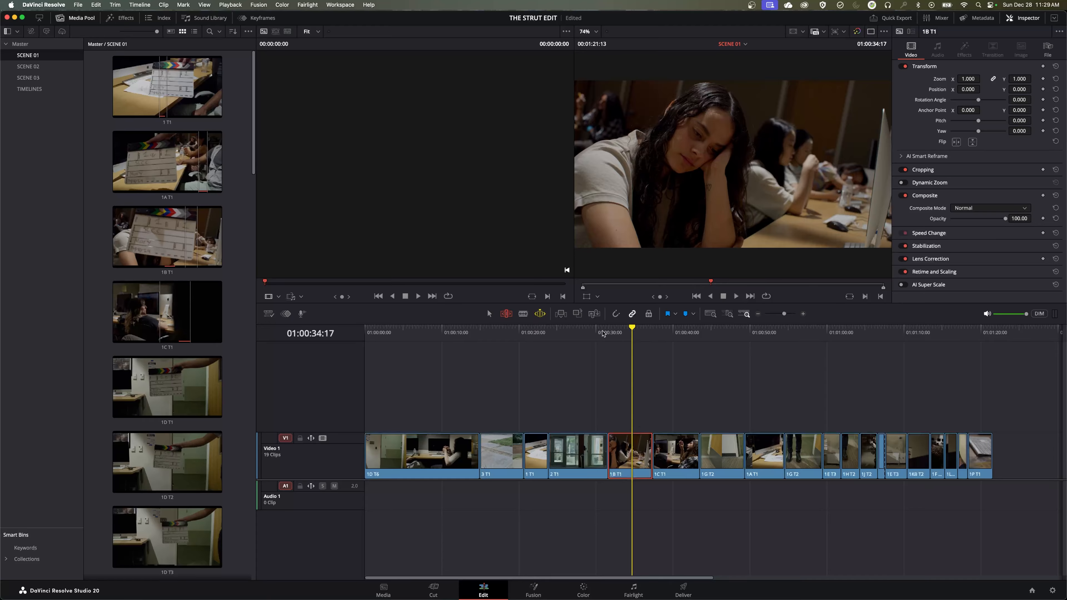
pyautogui.click(604, 334)
pyautogui.press('space')
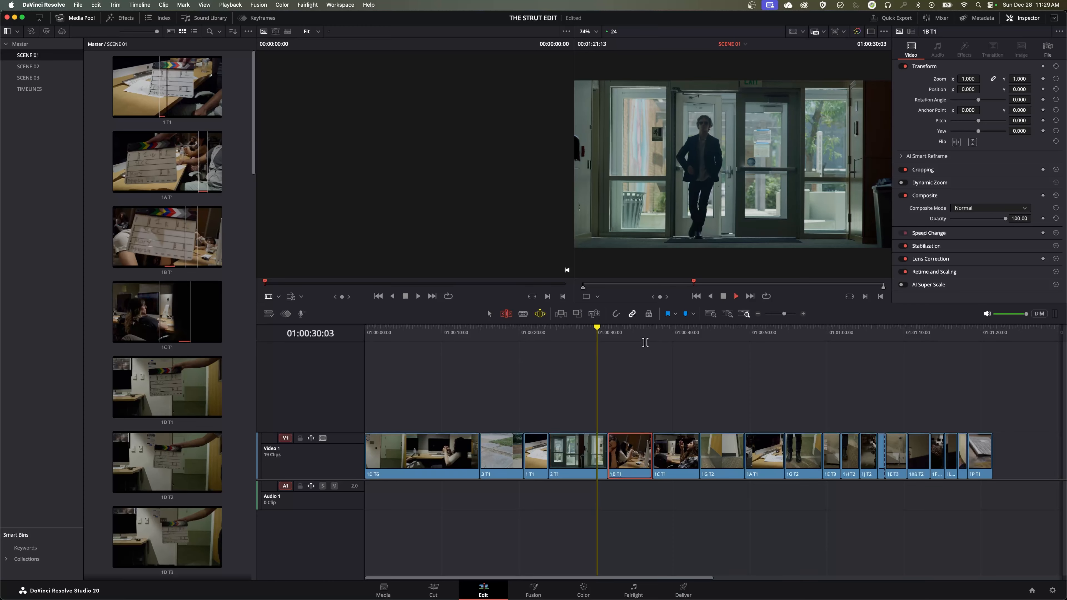
pyautogui.press('space')
# Turn off Dynamic Trim mode, play from clip 2 T1 through 1B T1 into 1C T1, and return the playhead to 01:00:29:19
pyautogui.click(539, 314)
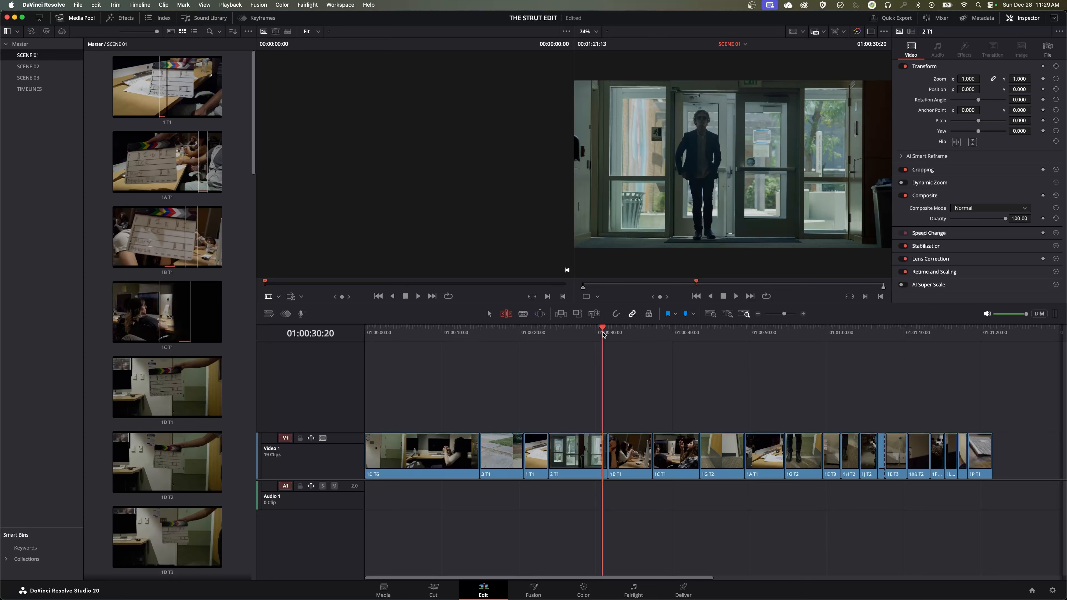
pyautogui.press('space')
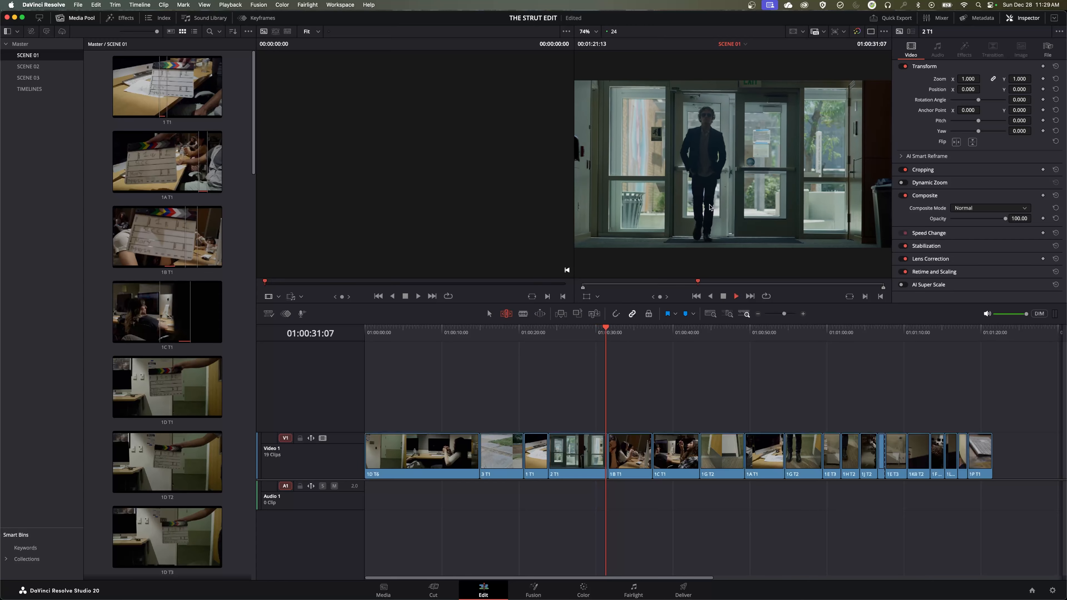
pyautogui.click(604, 332)
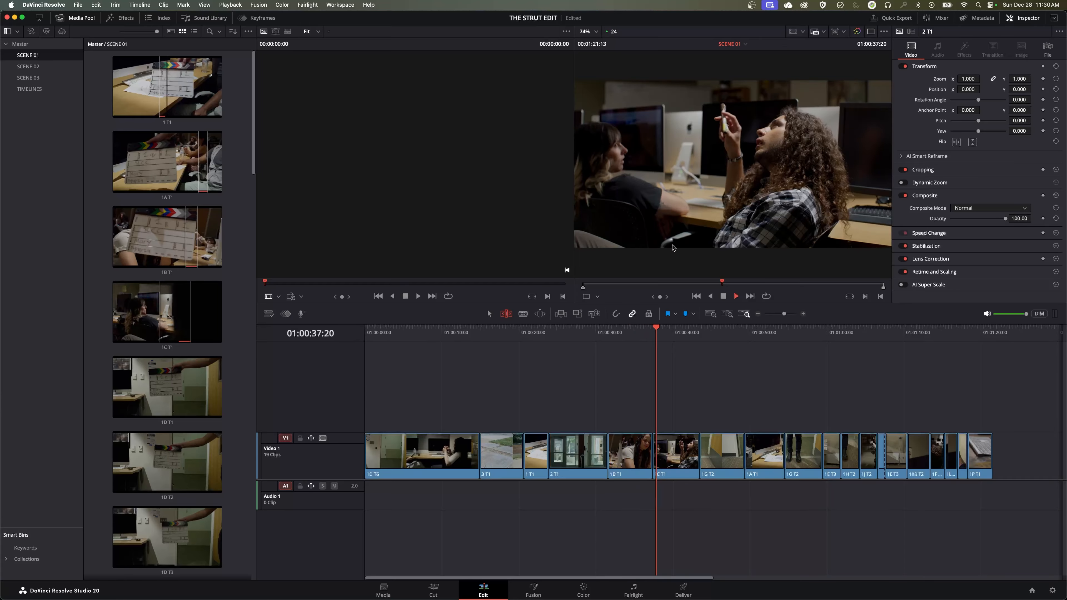
pyautogui.press('space')
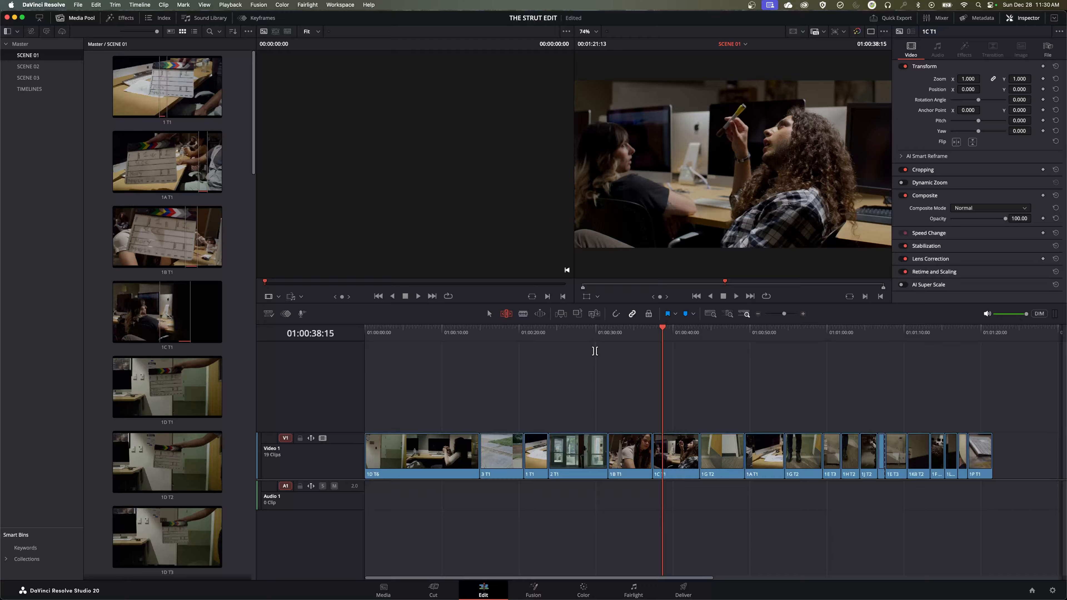
pyautogui.click(595, 335)
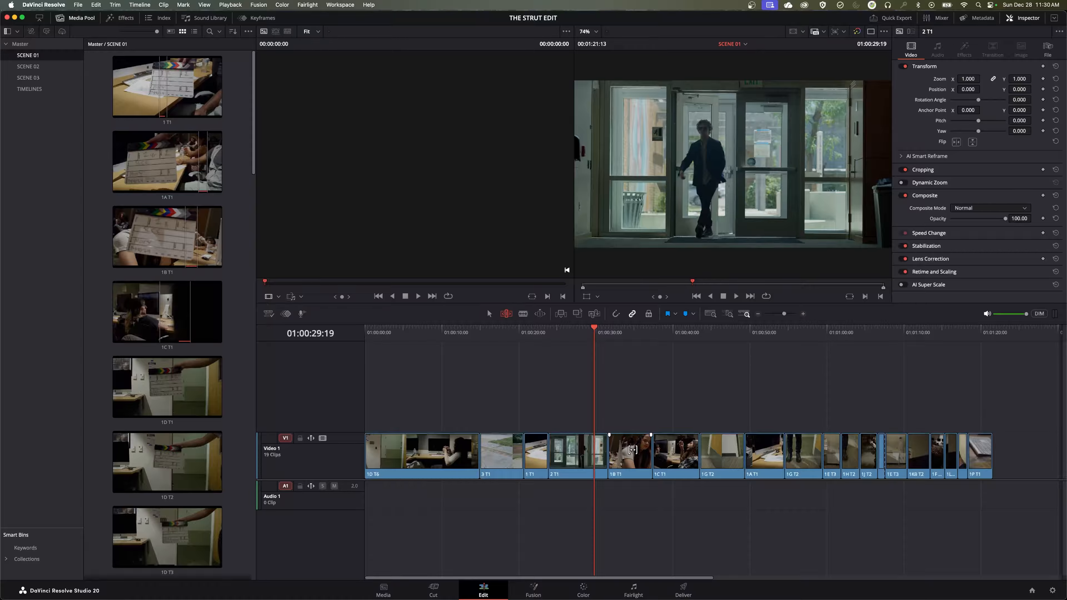
# Select clip 1B T1 with the playhead at its start, turn on Dynamic Trim mode, and slide the clip earlier with reverse playback
pyautogui.click(631, 450)
pyautogui.press('Down')
pyautogui.press('w')
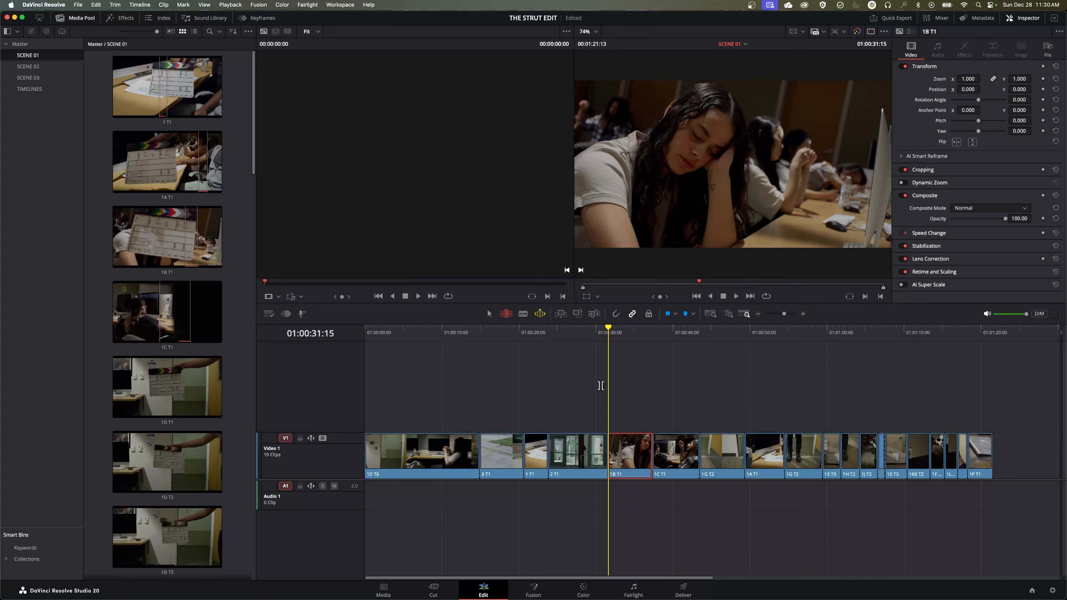
pyautogui.press('j')
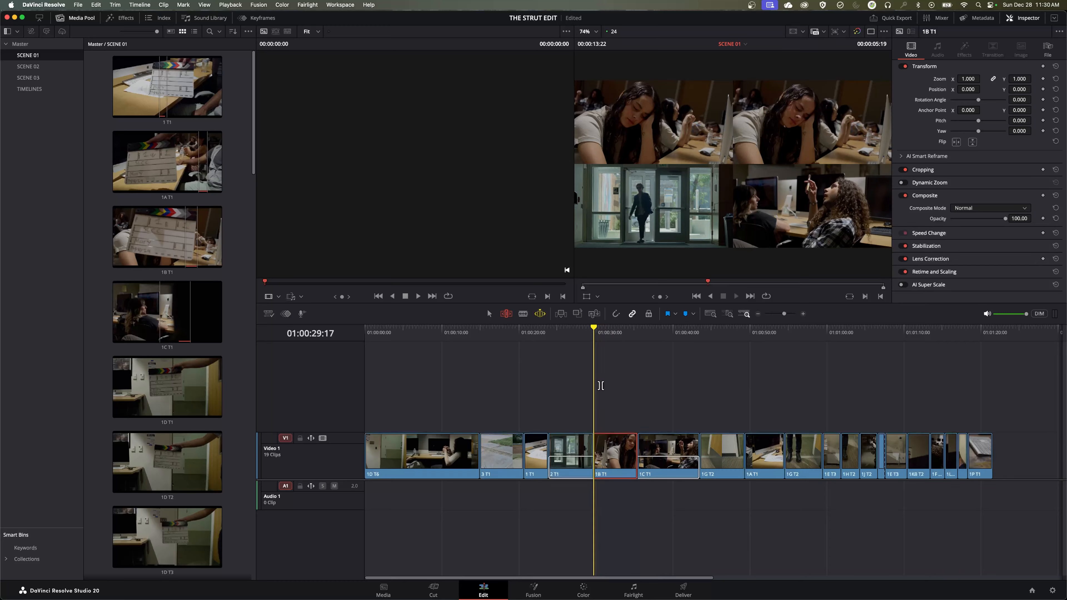
pyautogui.press('k')
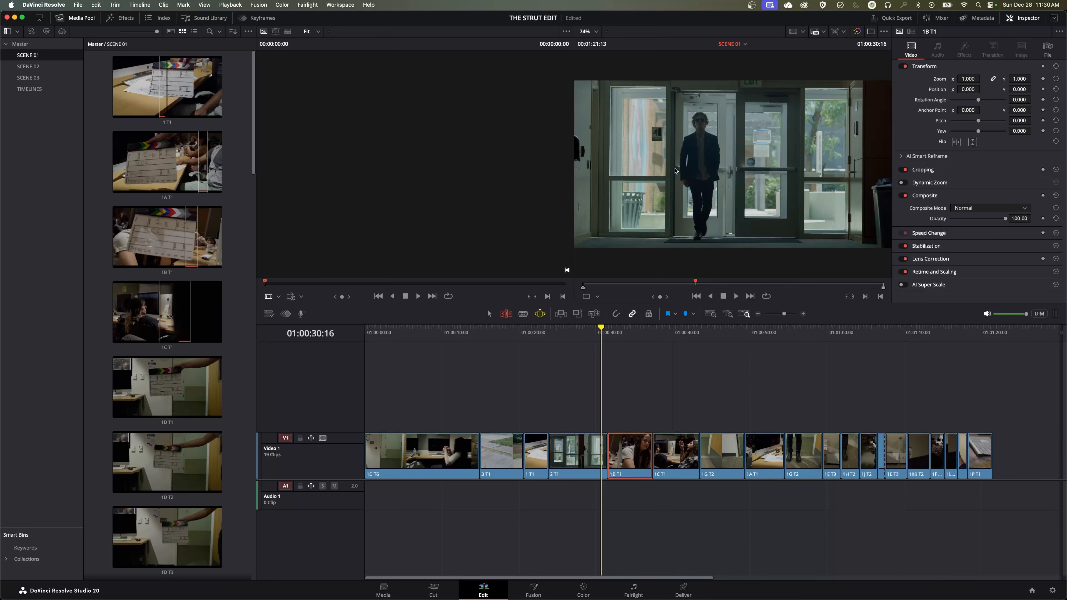
# Save the project, and try sliding clip 1B T1 earlier to start at 01:00:26:10 before undoing the slide
pyautogui.press('super+s')
pyautogui.press('j')
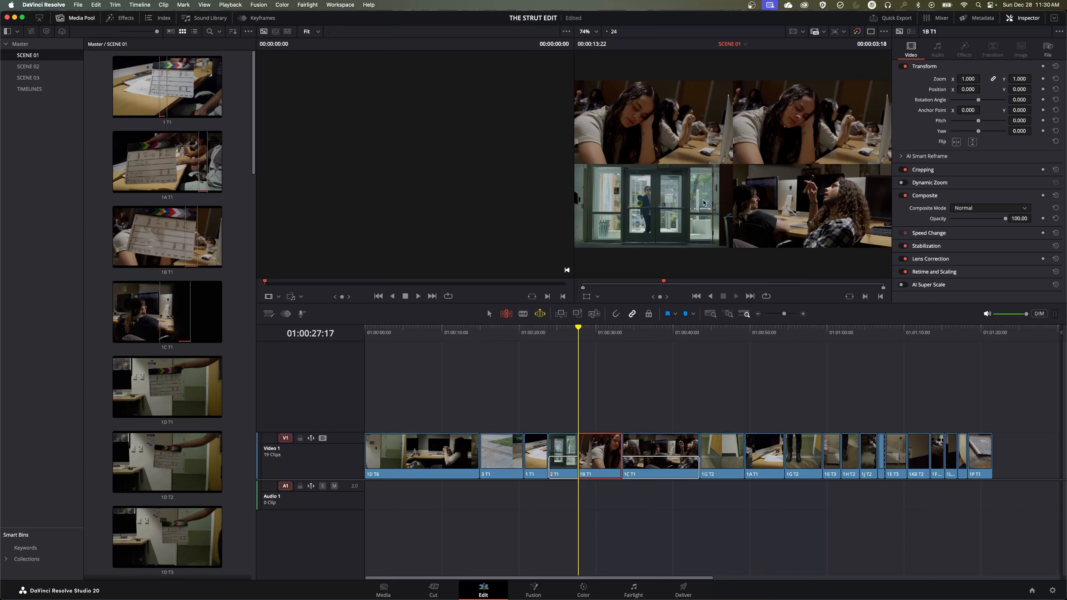
pyautogui.press('k')
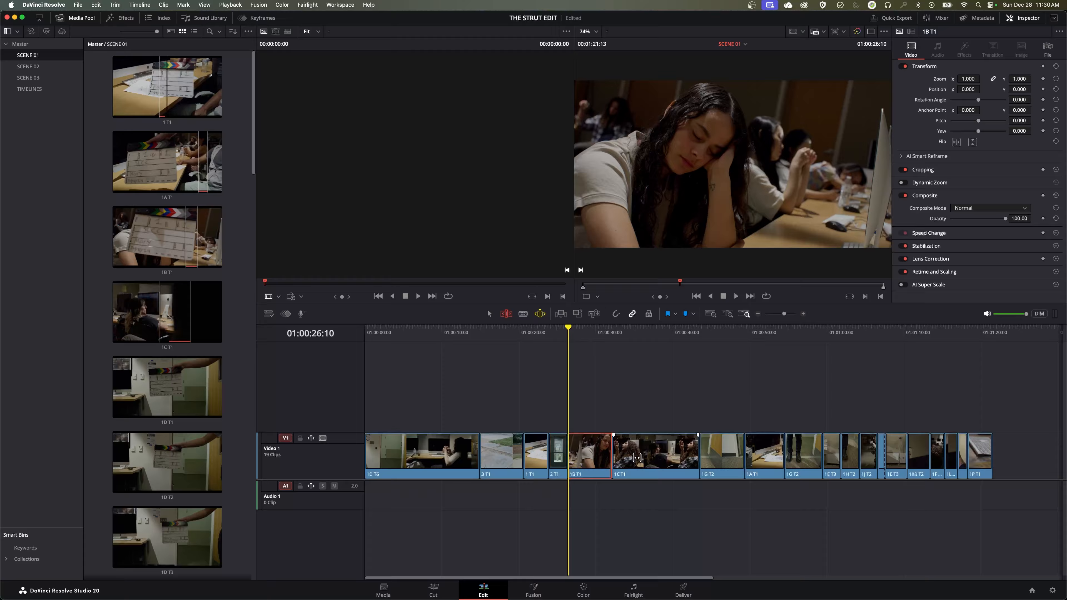
pyautogui.press('super+z')
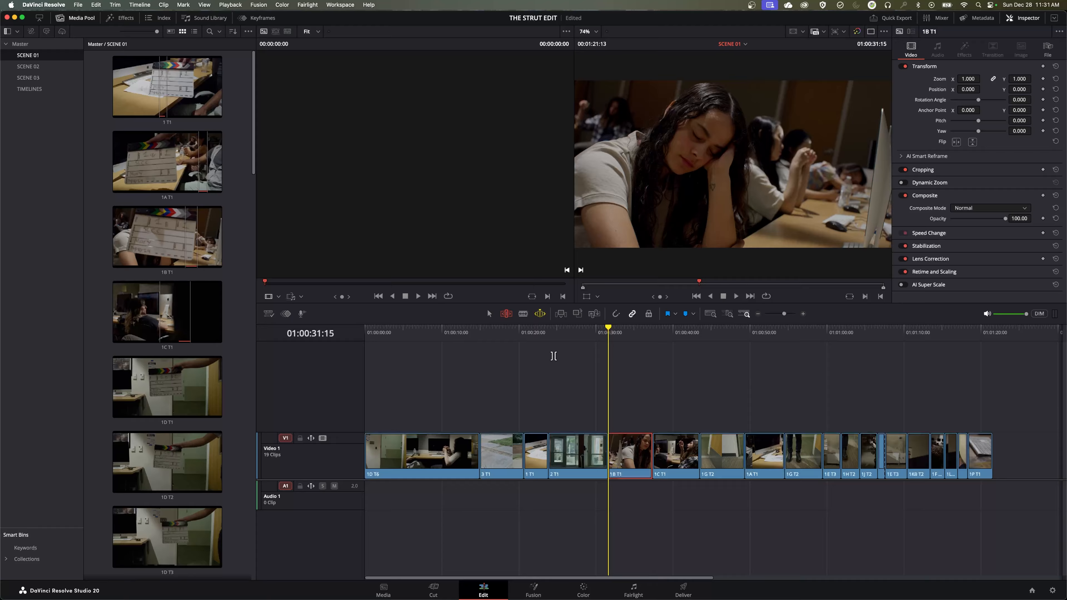
# Select the edit point between 2 T1 and 1B T1 and ripple trim the start of 1B T1 back by 46 frames
pyautogui.click(614, 443)
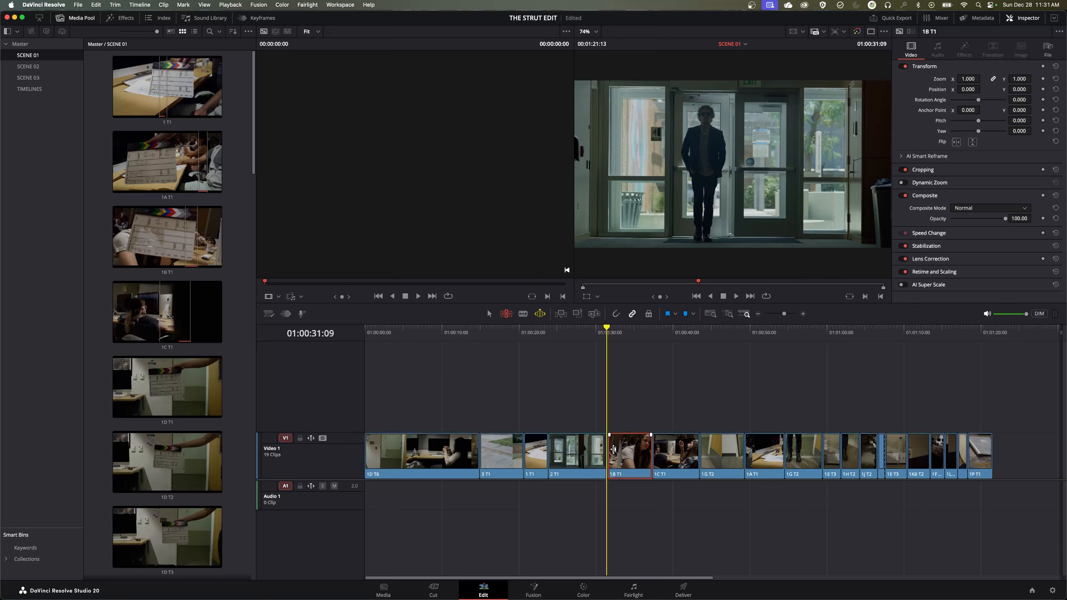
pyautogui.click(611, 448)
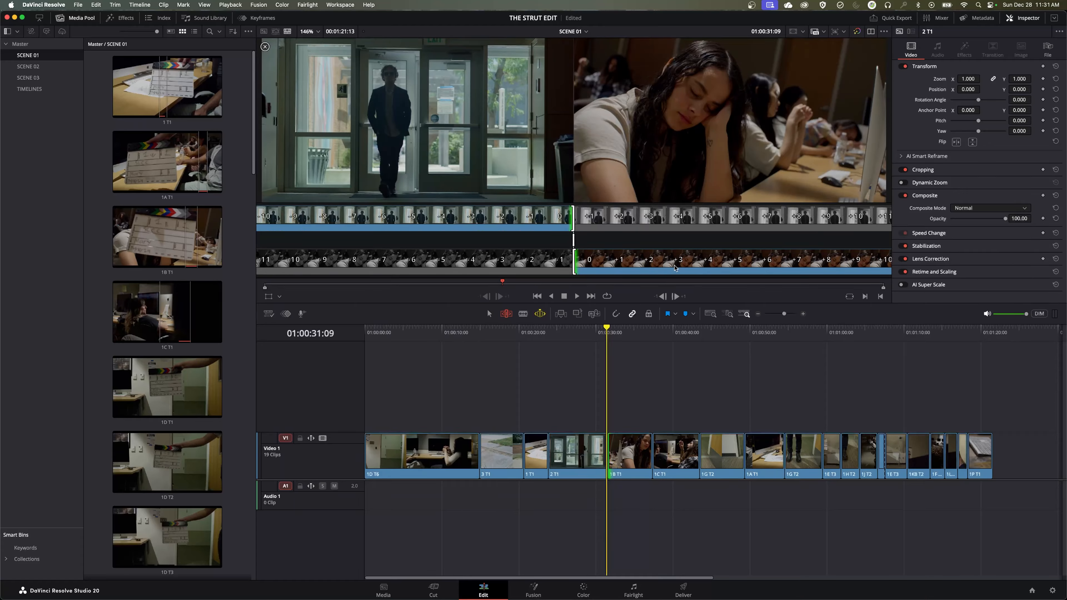
pyautogui.press(',')
pyautogui.press(',')
pyautogui.press(',')
pyautogui.press(',')
pyautogui.press(',')
pyautogui.press(',')
pyautogui.press(',')
pyautogui.press(',')
pyautogui.press(',')
pyautogui.press(',')
pyautogui.press(',')
pyautogui.press(',')
pyautogui.press(',')
pyautogui.press(',')
pyautogui.press(',')
pyautogui.press(',')
pyautogui.press(',')
pyautogui.press(',')
pyautogui.press(',')
pyautogui.press(',')
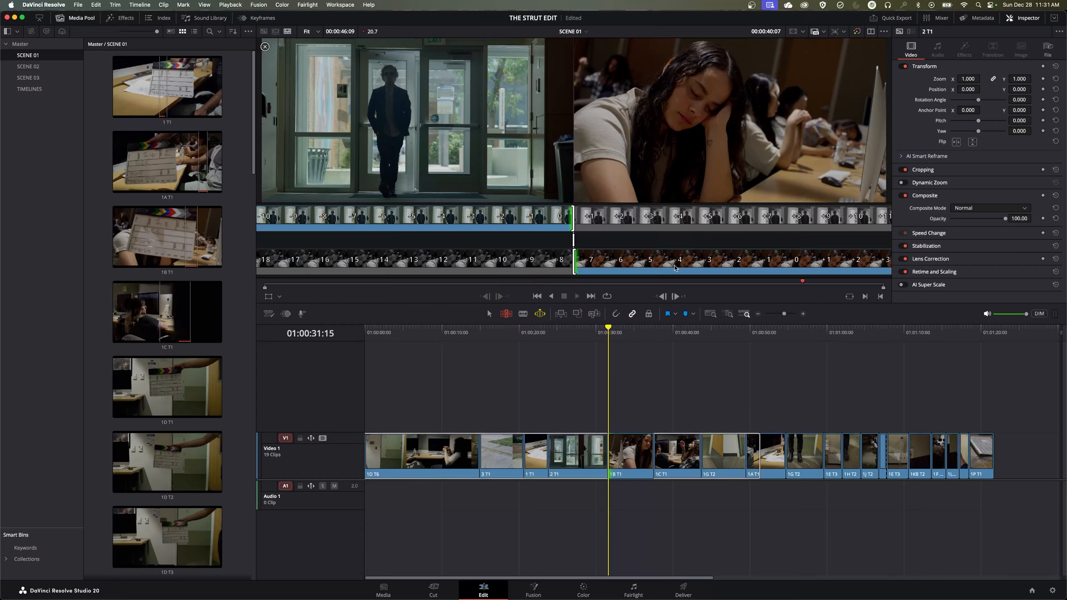
pyautogui.press(',')
pyautogui.press(',')
pyautogui.press(',')
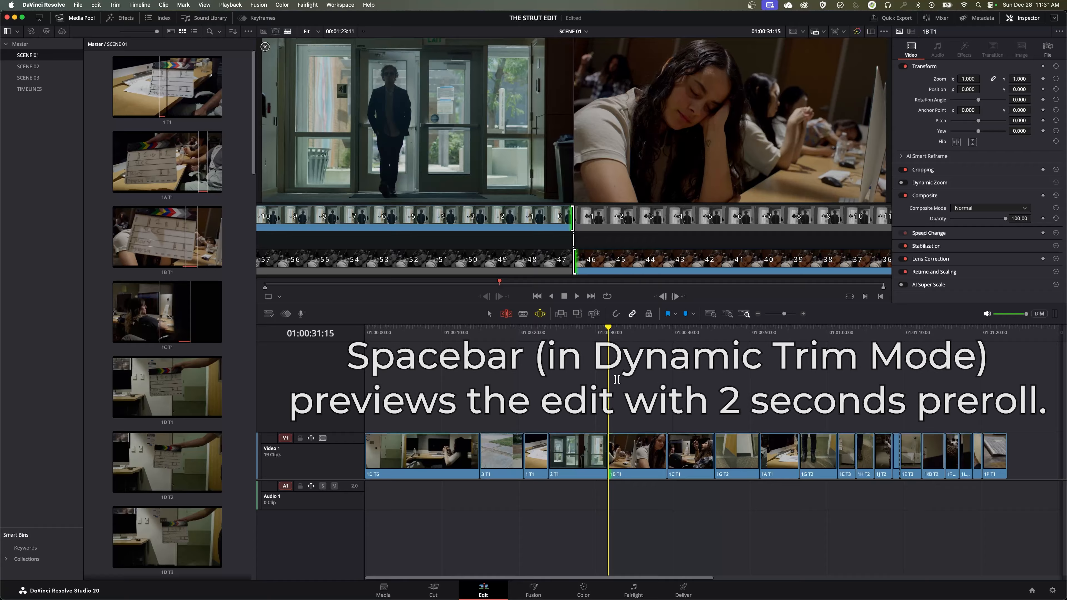
# Preview the trimmed edit into 1B T1 with preroll, turn off Dynamic Trim mode, and play the timeline
pyautogui.press('space')
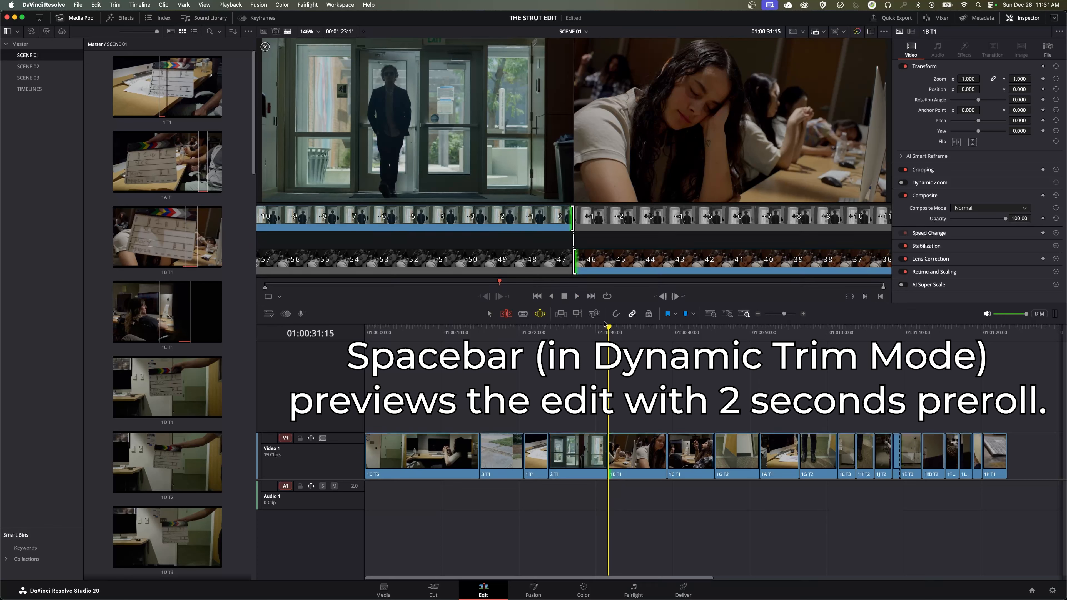
pyautogui.press('w')
pyautogui.press('space')
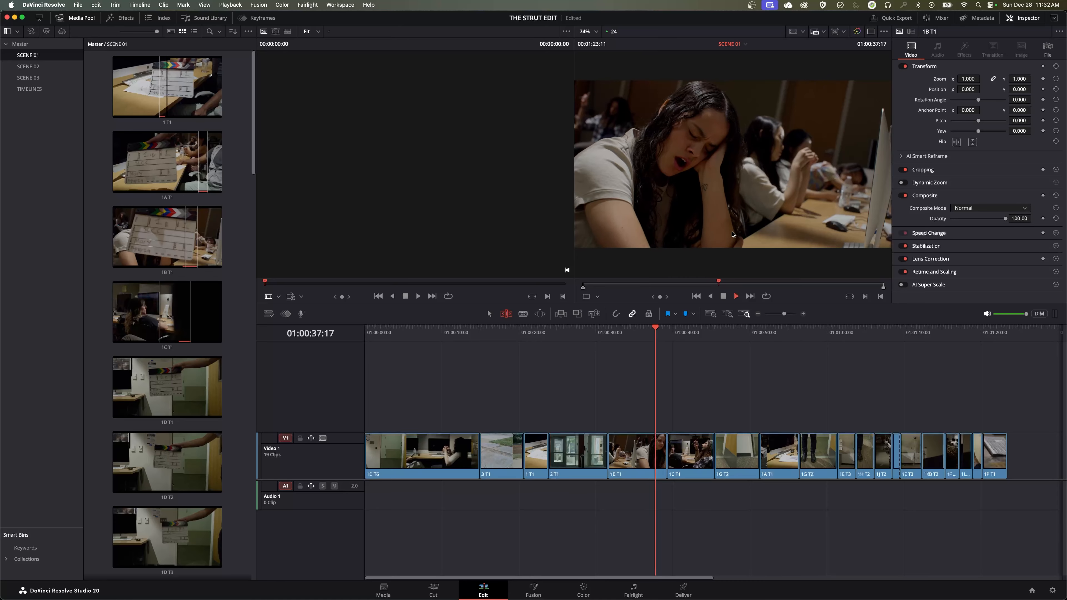
# Play across the cut between 1B T1 and 1C T1, and turn on Dynamic Trim mode with the playhead on that cut
pyautogui.press('space')
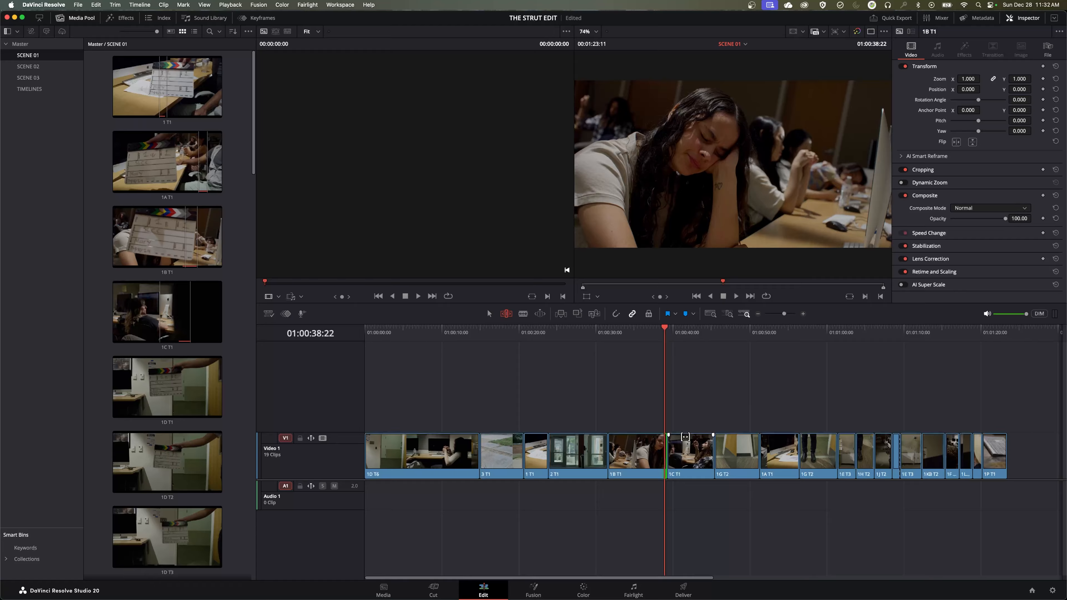
pyautogui.press('space')
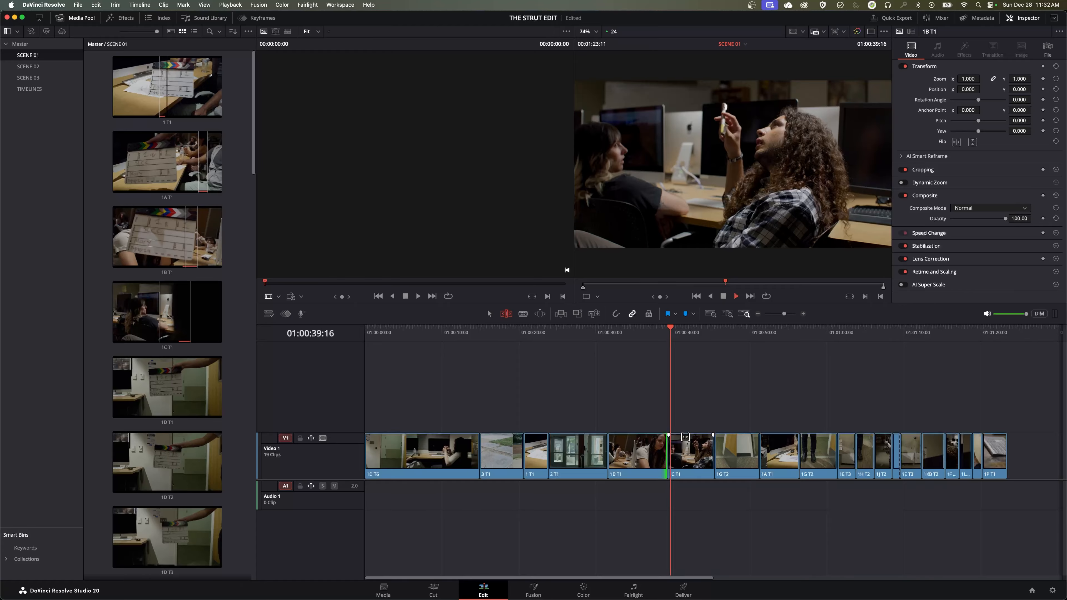
pyautogui.press('space')
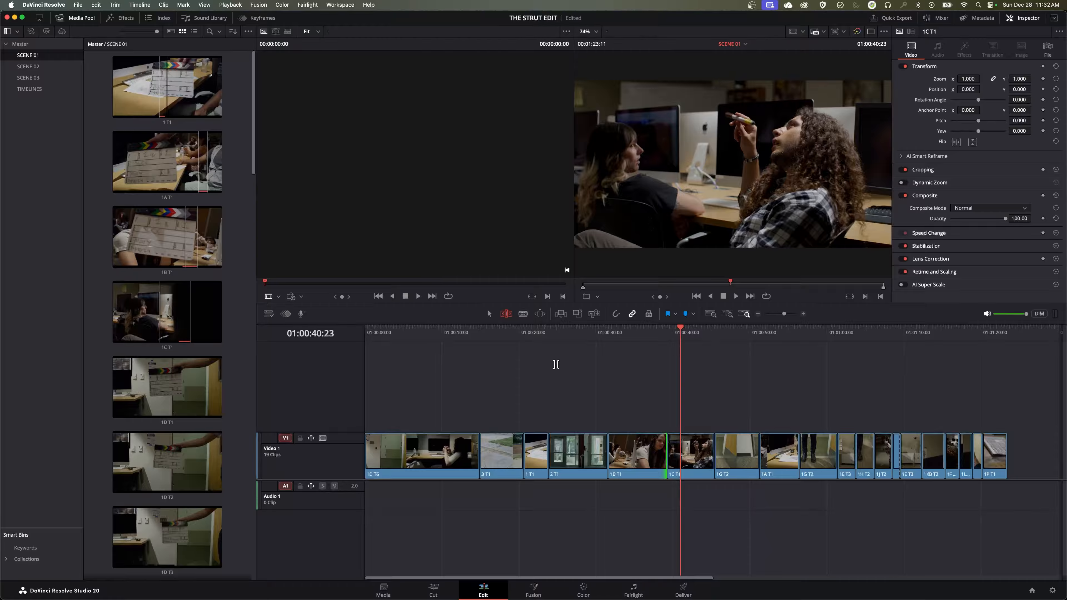
pyautogui.press('t')
pyautogui.press('Up')
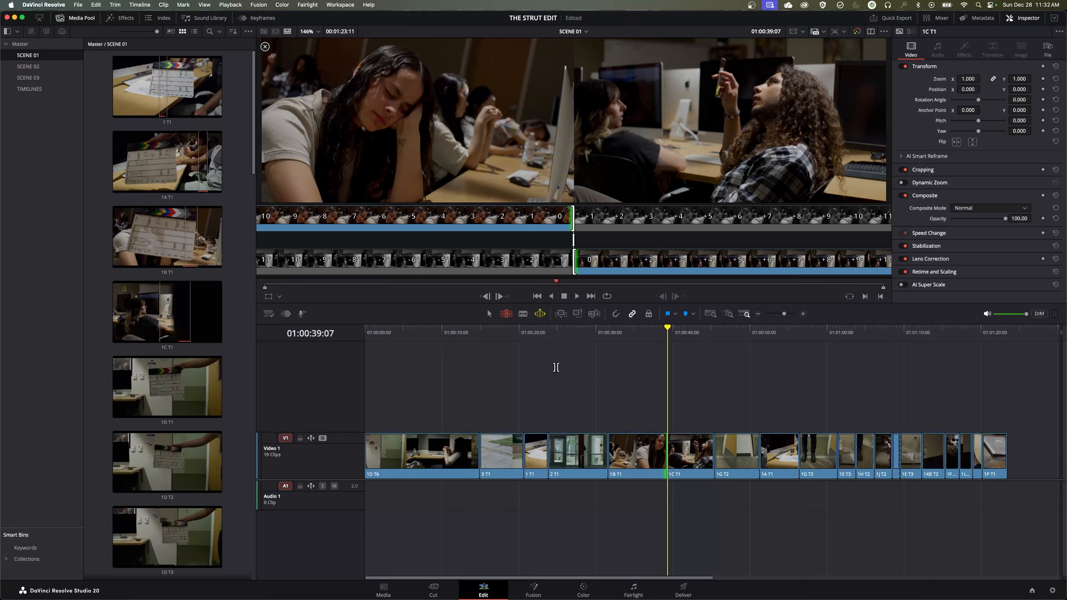
# Ripple trim the end of 1B T1 later by 331 frames using forward playback, pausing partway through
pyautogui.press('l')
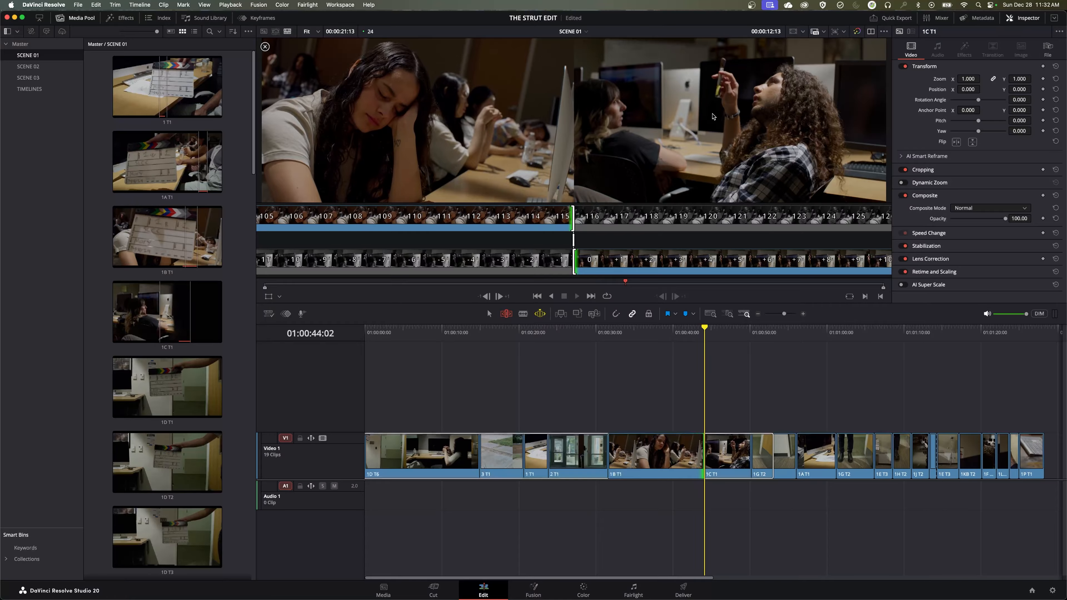
pyautogui.press('k')
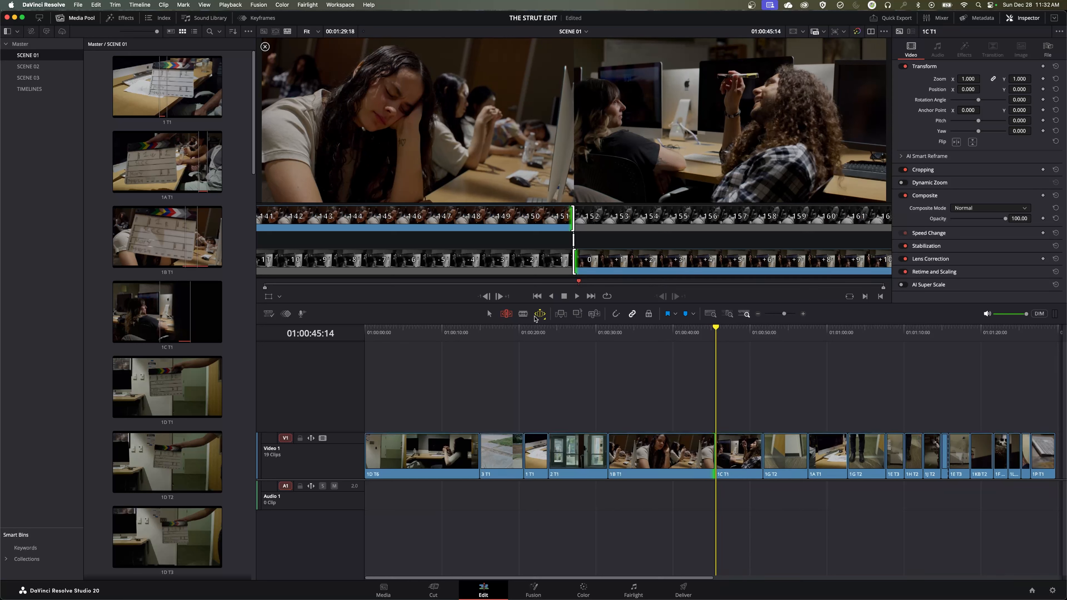
pyautogui.press('l')
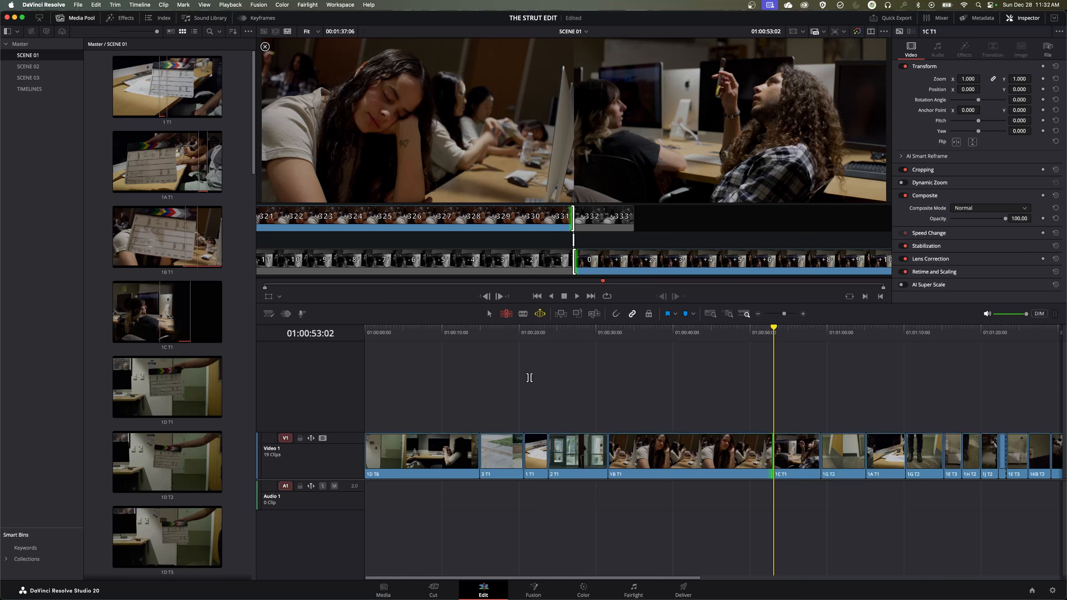
# Undo the ripple trims on the end of 1B T1 and the earlier 46-frame trim of its start
pyautogui.press('super+z')
pyautogui.press('super+z')
pyautogui.press('super+z')
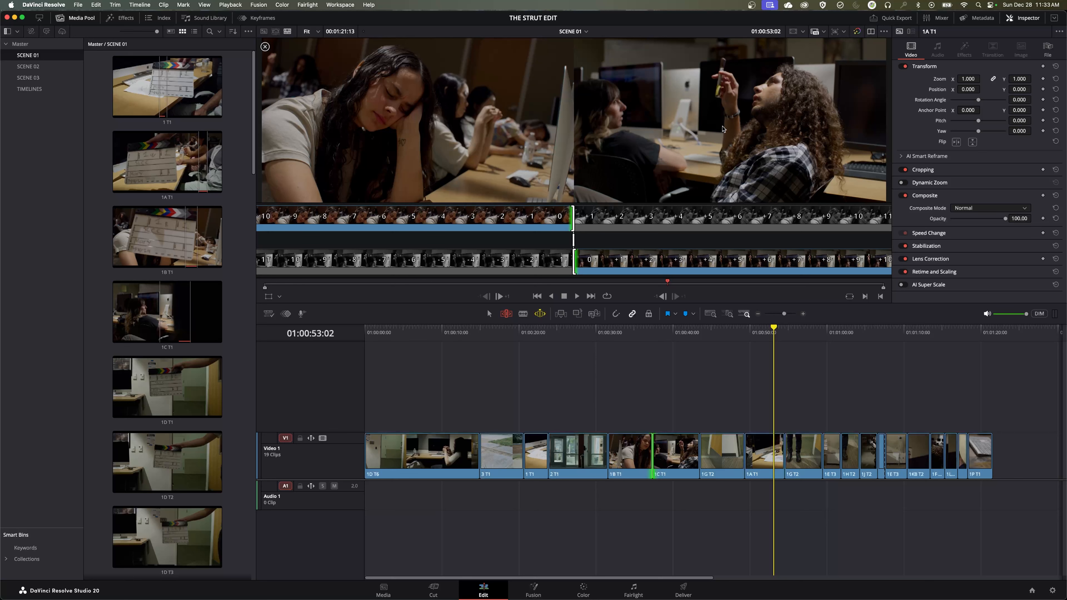
# Roll the cut between 1B T1 and 1C T1 earlier with reverse playback and roll it later with forward playback
pyautogui.press('Up')
pyautogui.press('j')
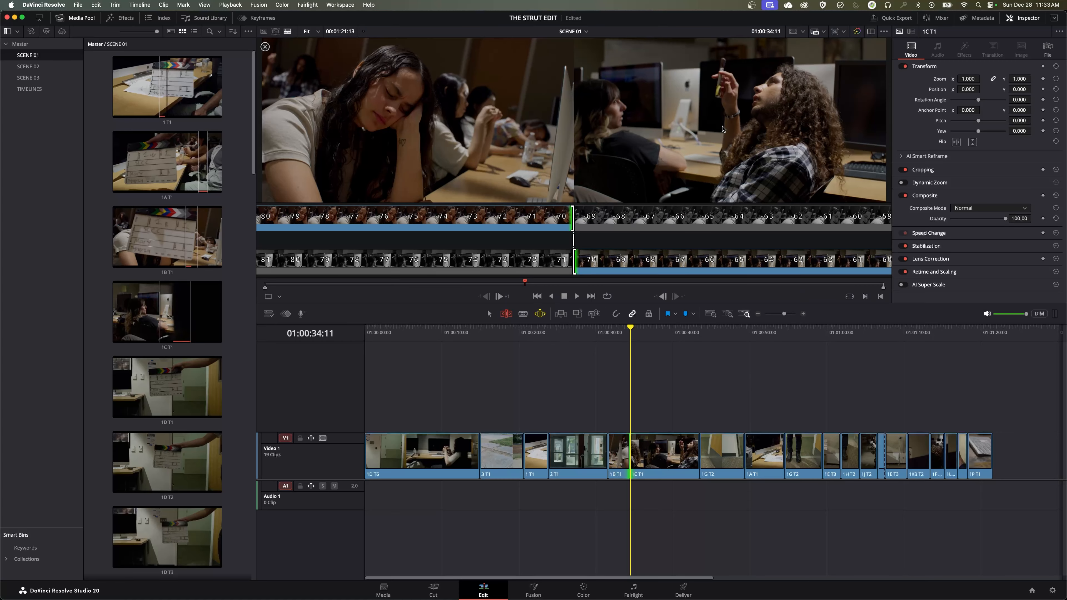
pyautogui.press('l')
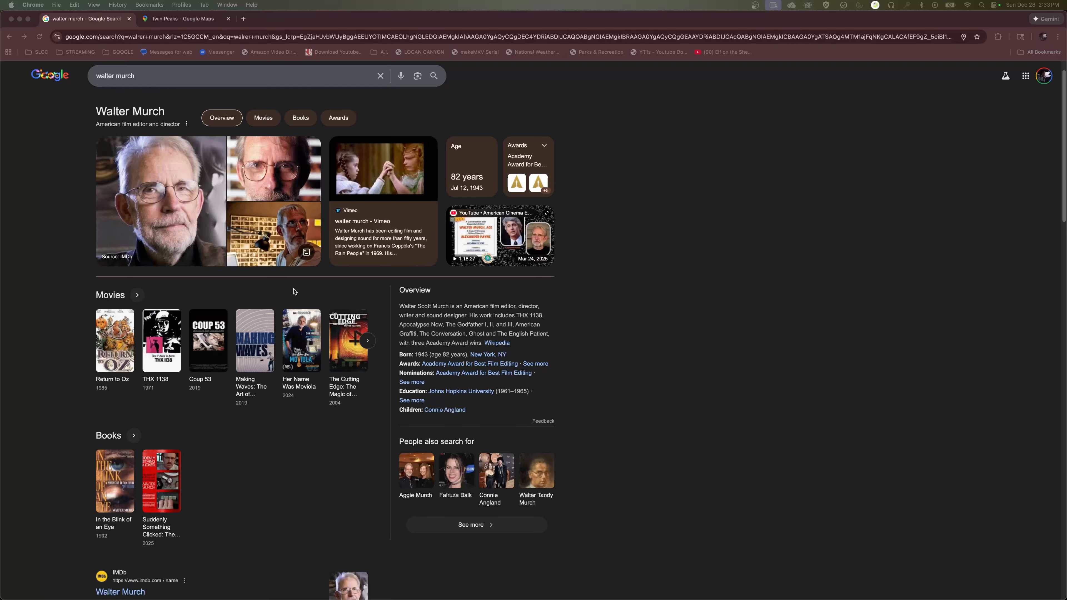
# Switch to Chrome, open Walter Murch's IMDb page from the Google results, and review his sound department credits
pyautogui.scroll(-5, 294, 294)
pyautogui.click(120, 390)
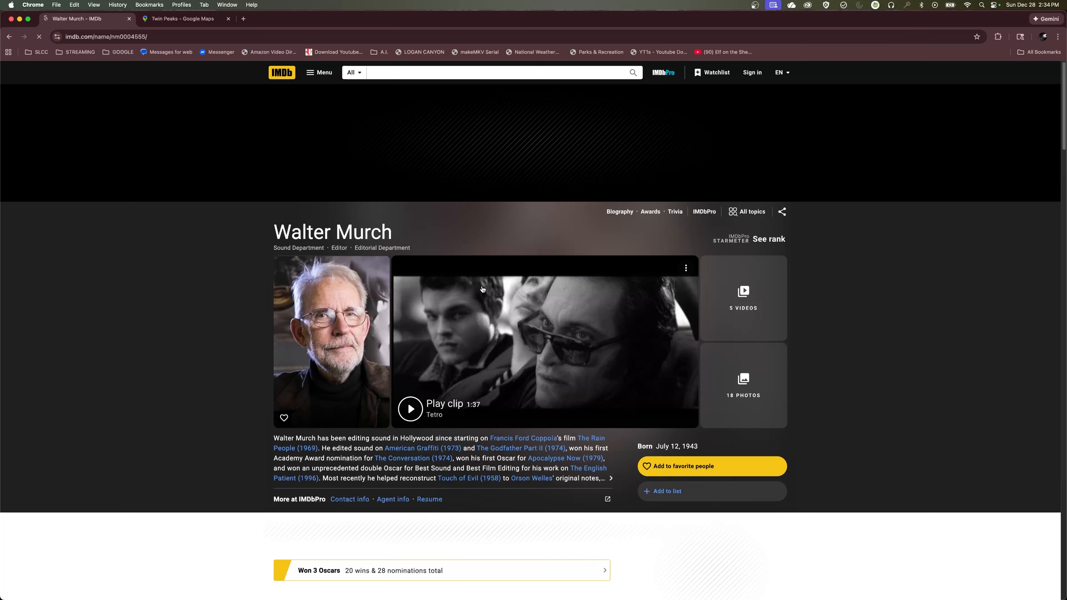
pyautogui.scroll(-6, 480, 288)
pyautogui.scroll(-6, 480, 288)
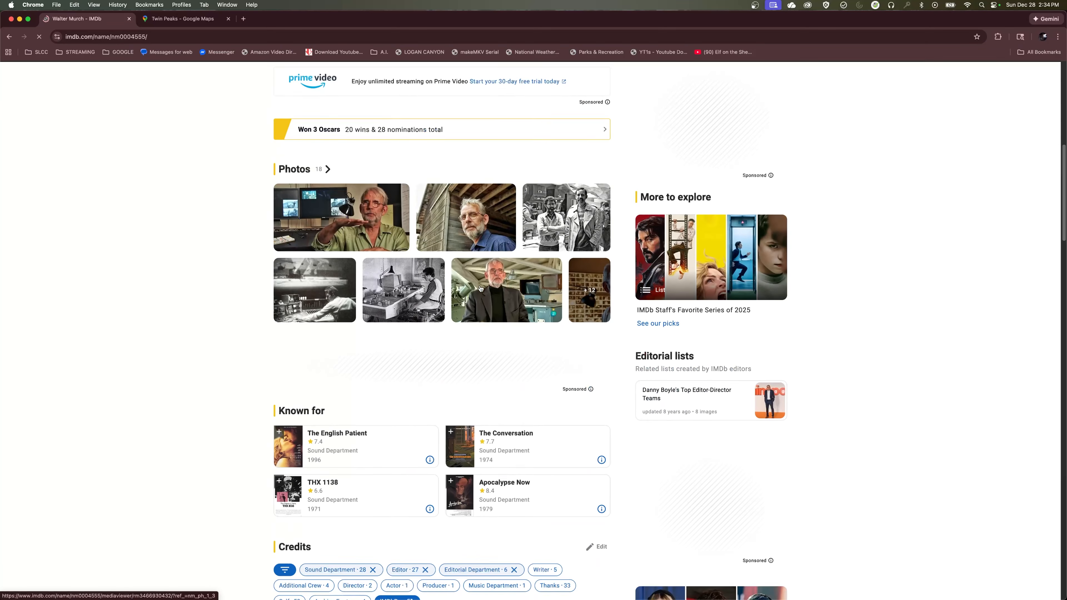
pyautogui.scroll(-15, 481, 289)
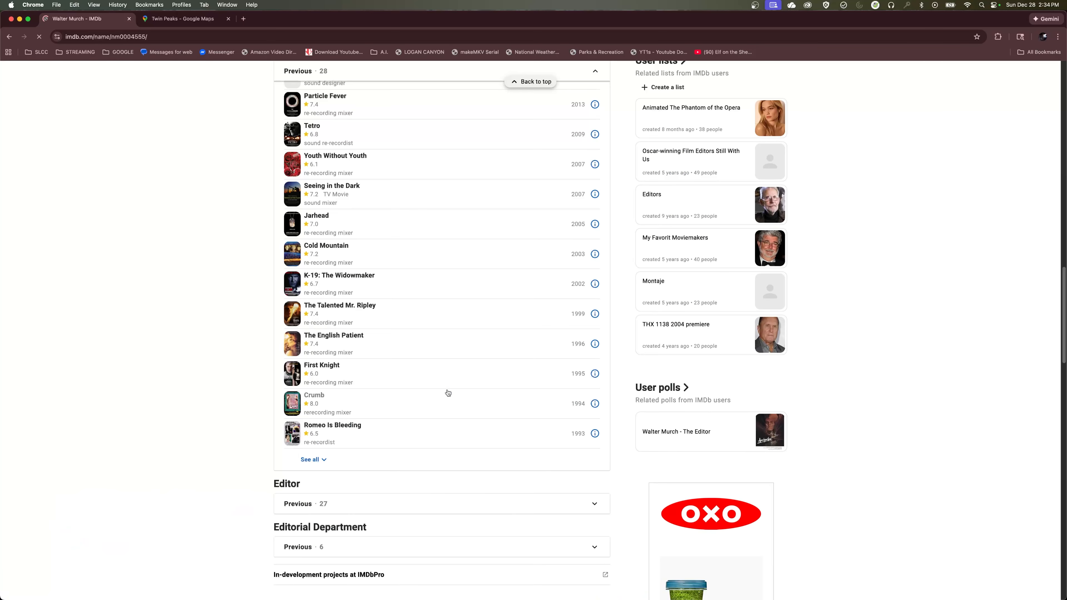
# Expand Walter Murch's previous Editor credits on IMDb and examine the films he edited
pyautogui.scroll(1, 445, 389)
pyautogui.click(446, 380)
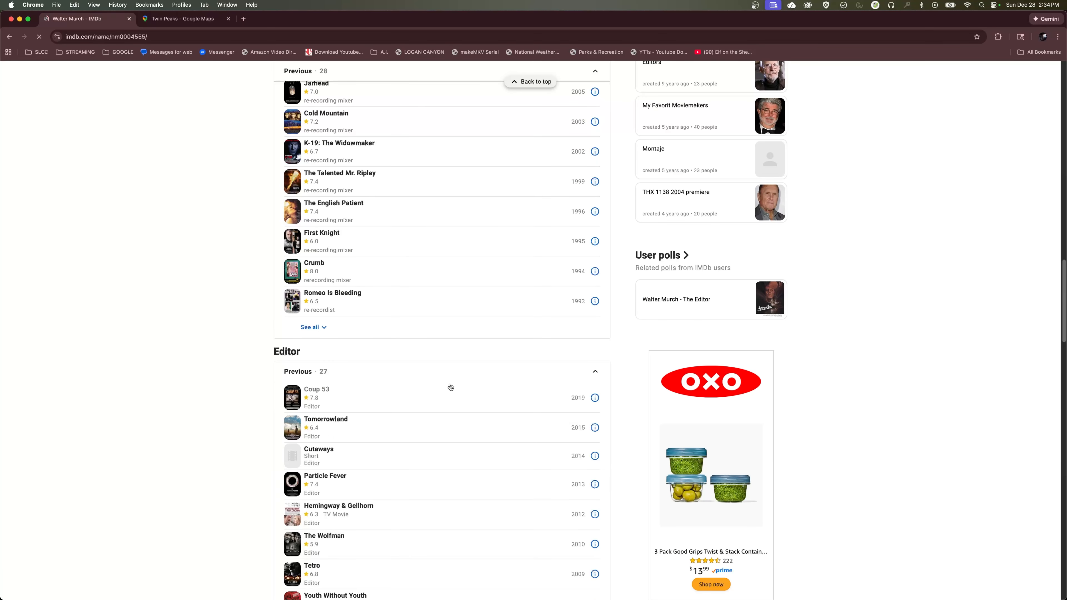
pyautogui.scroll(-3, 449, 387)
pyautogui.scroll(-2, 452, 388)
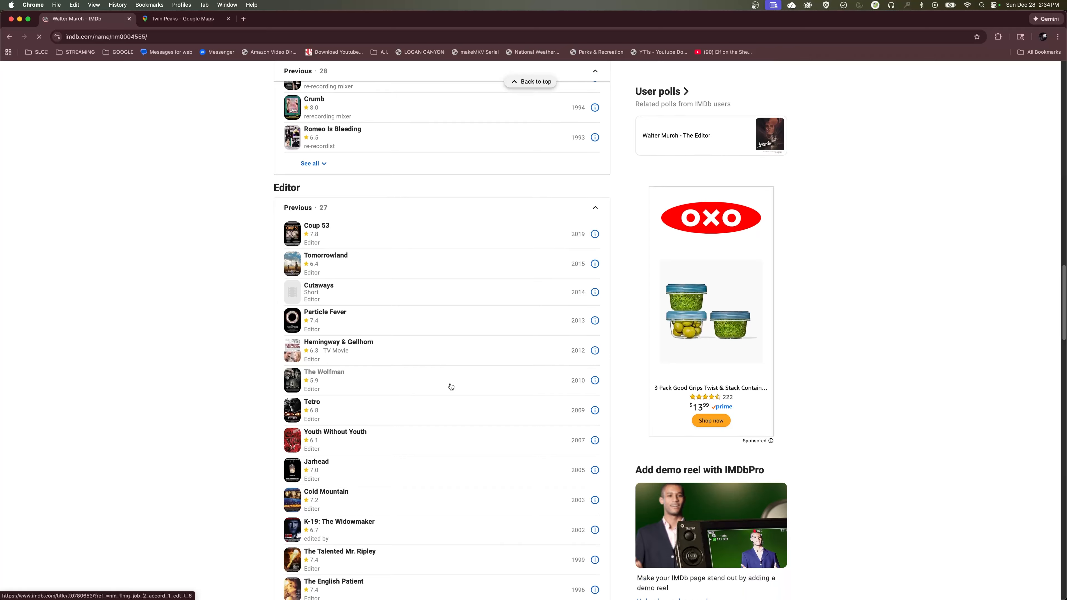
pyautogui.scroll(-2, 449, 383)
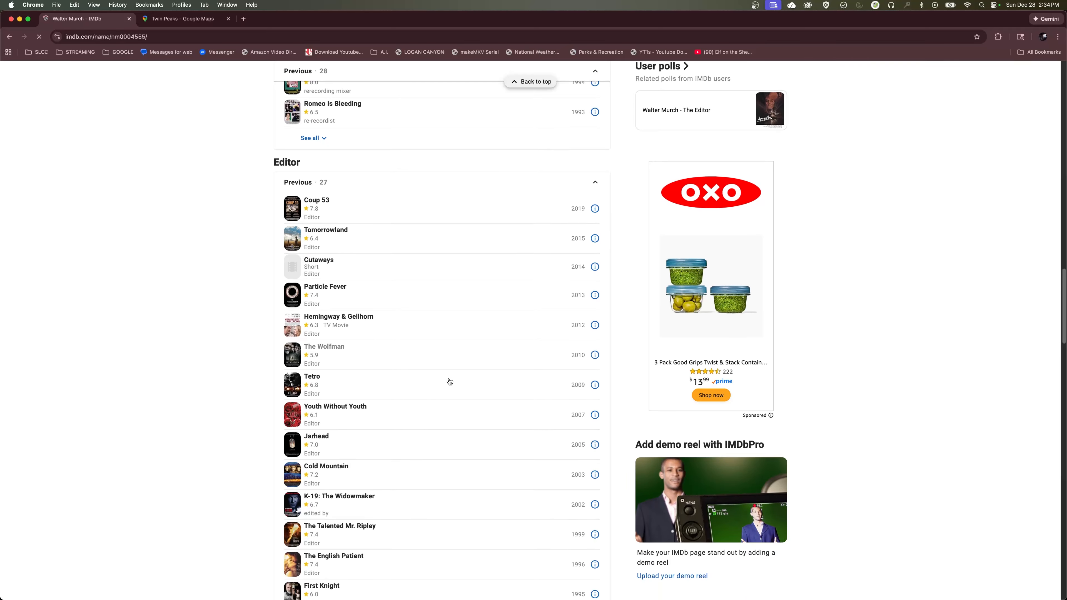
pyautogui.scroll(-10, 449, 382)
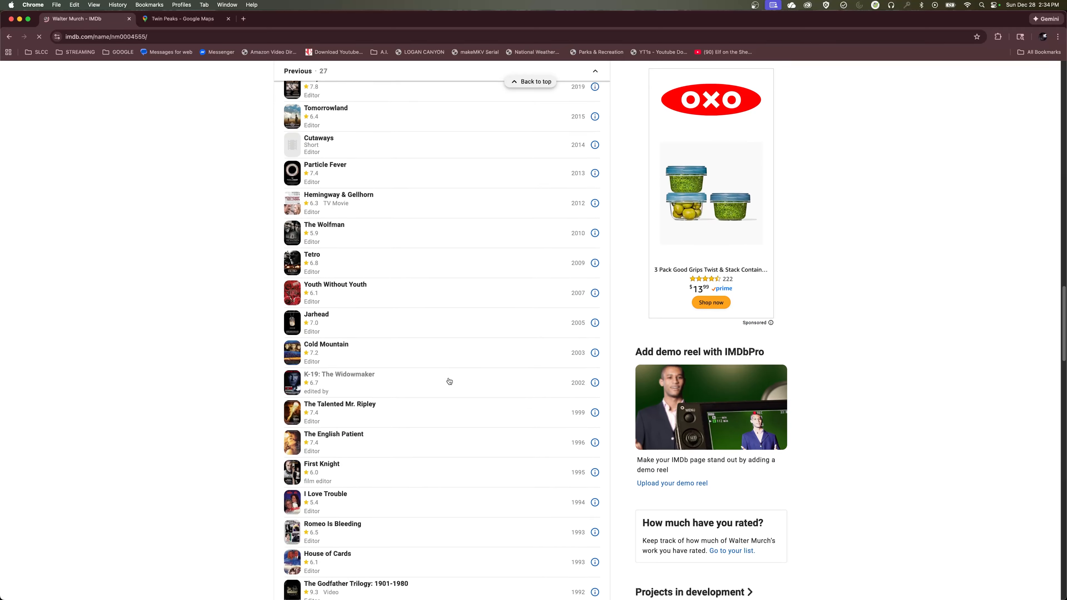
pyautogui.scroll(-7, 449, 378)
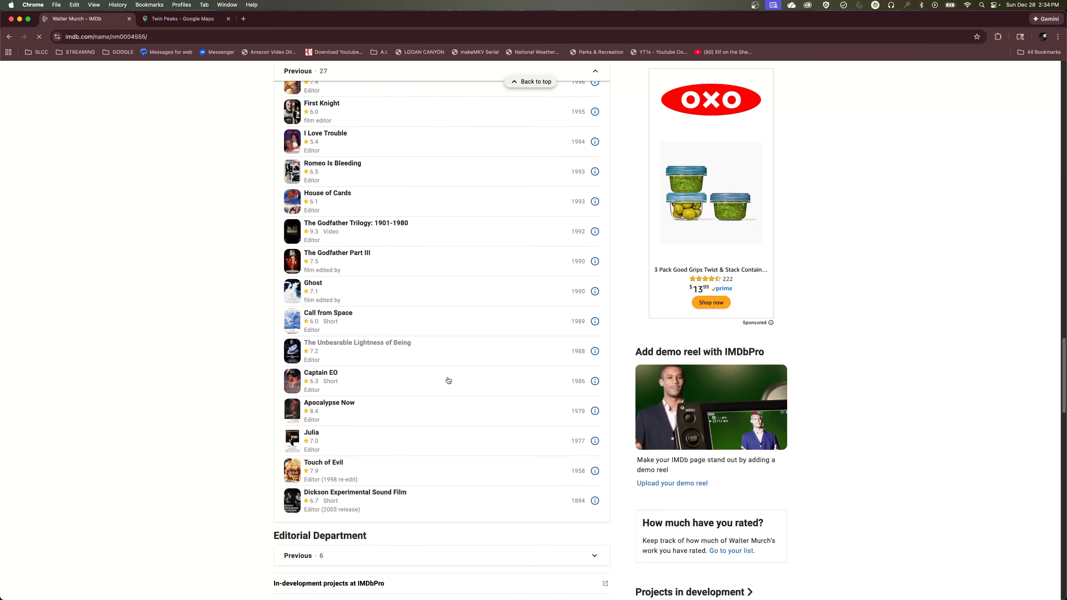
pyautogui.scroll(5, 404, 377)
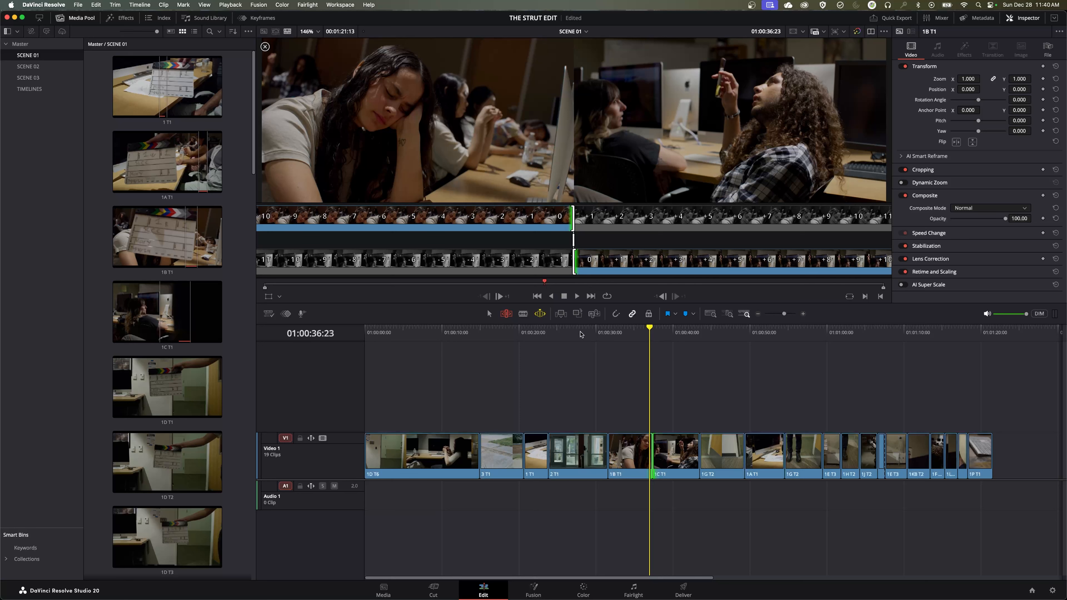
pyautogui.rightClick(542, 316)
pyautogui.click(634, 340)
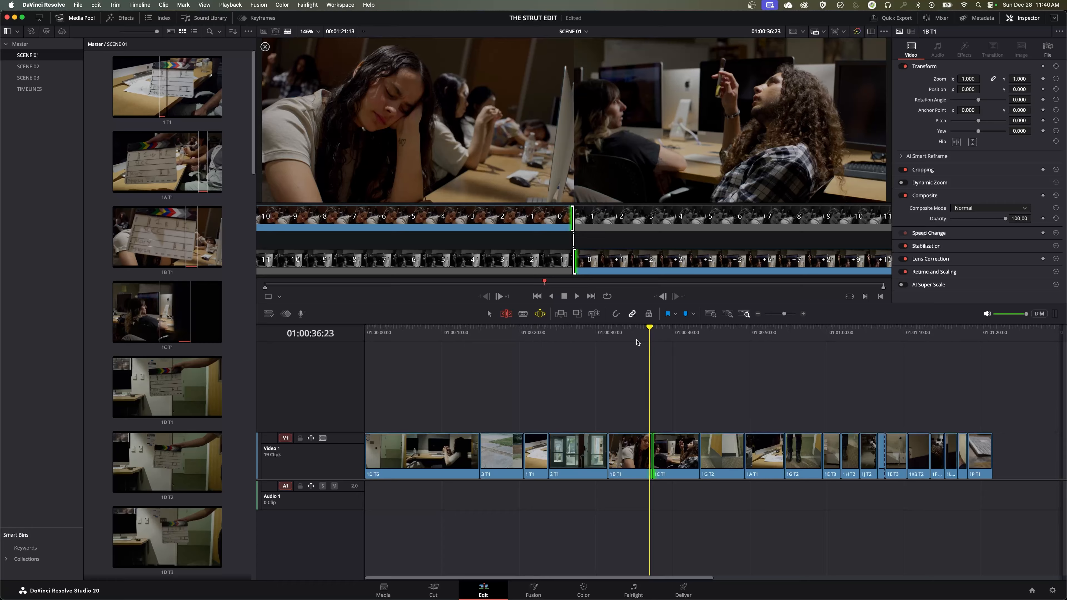